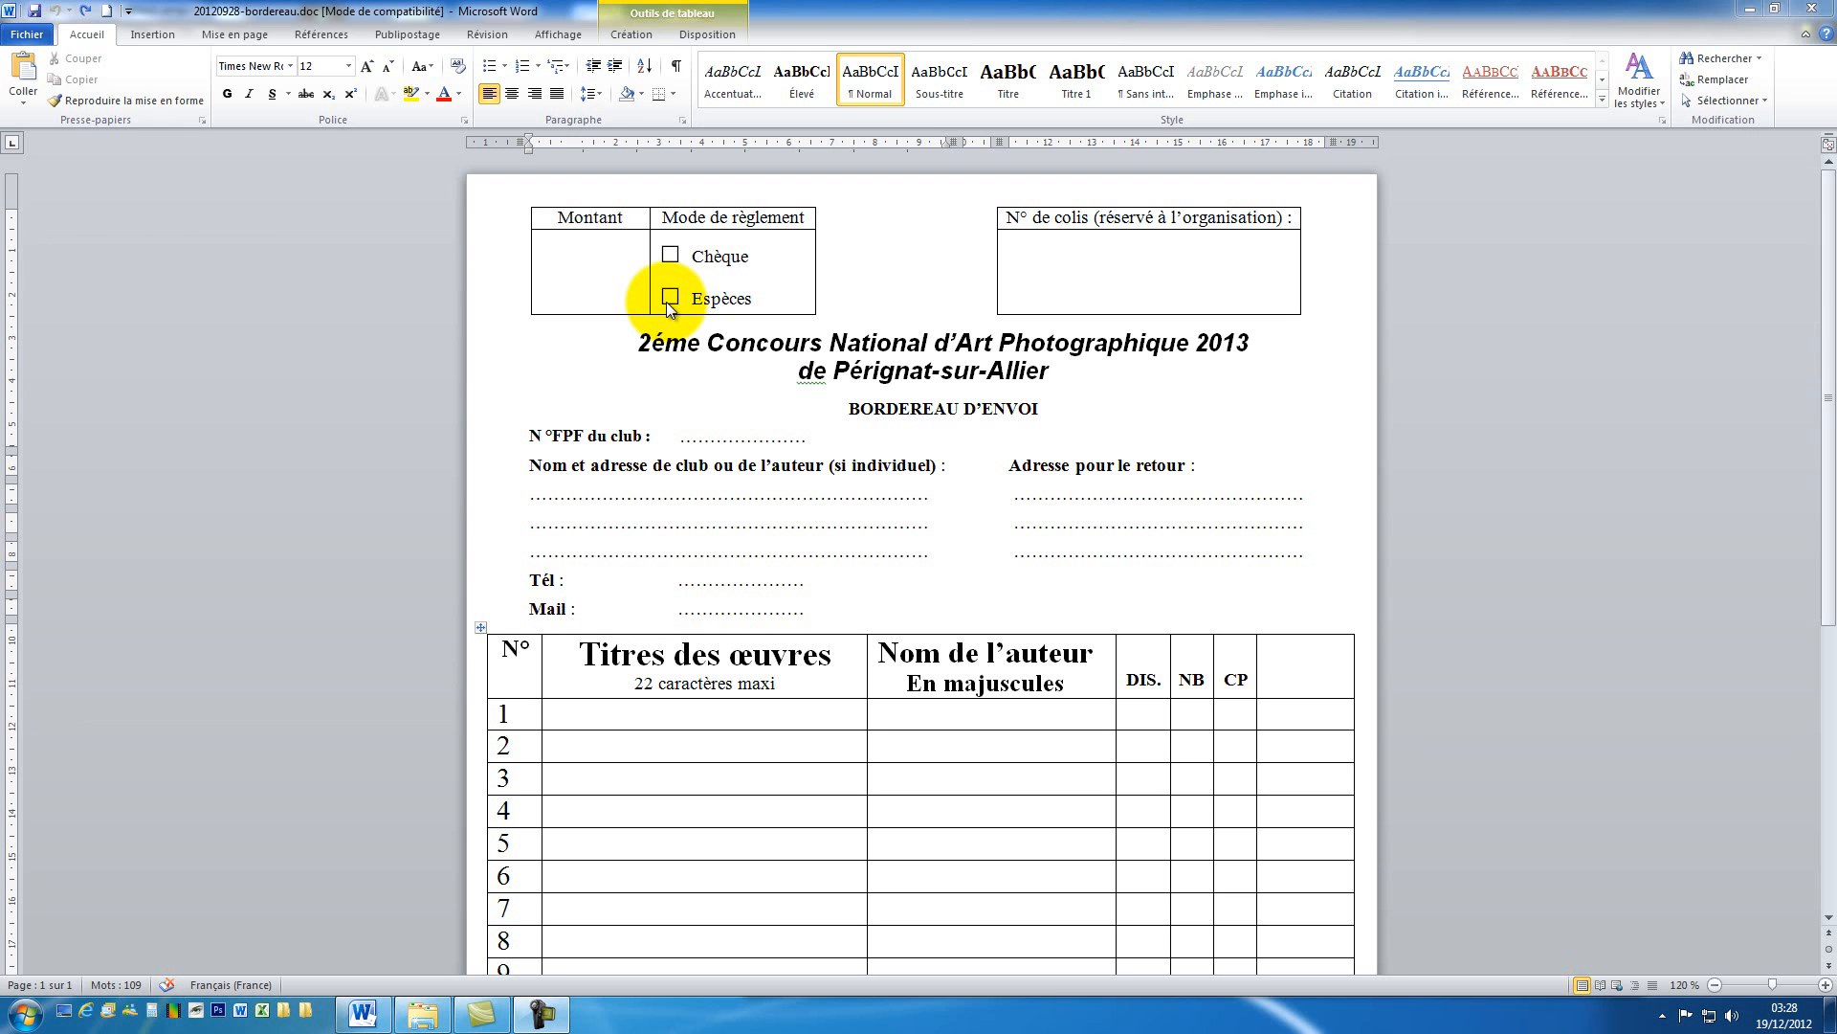
Step: Toggle the formatting marks on and off to check the form layout
left_click(677, 73)
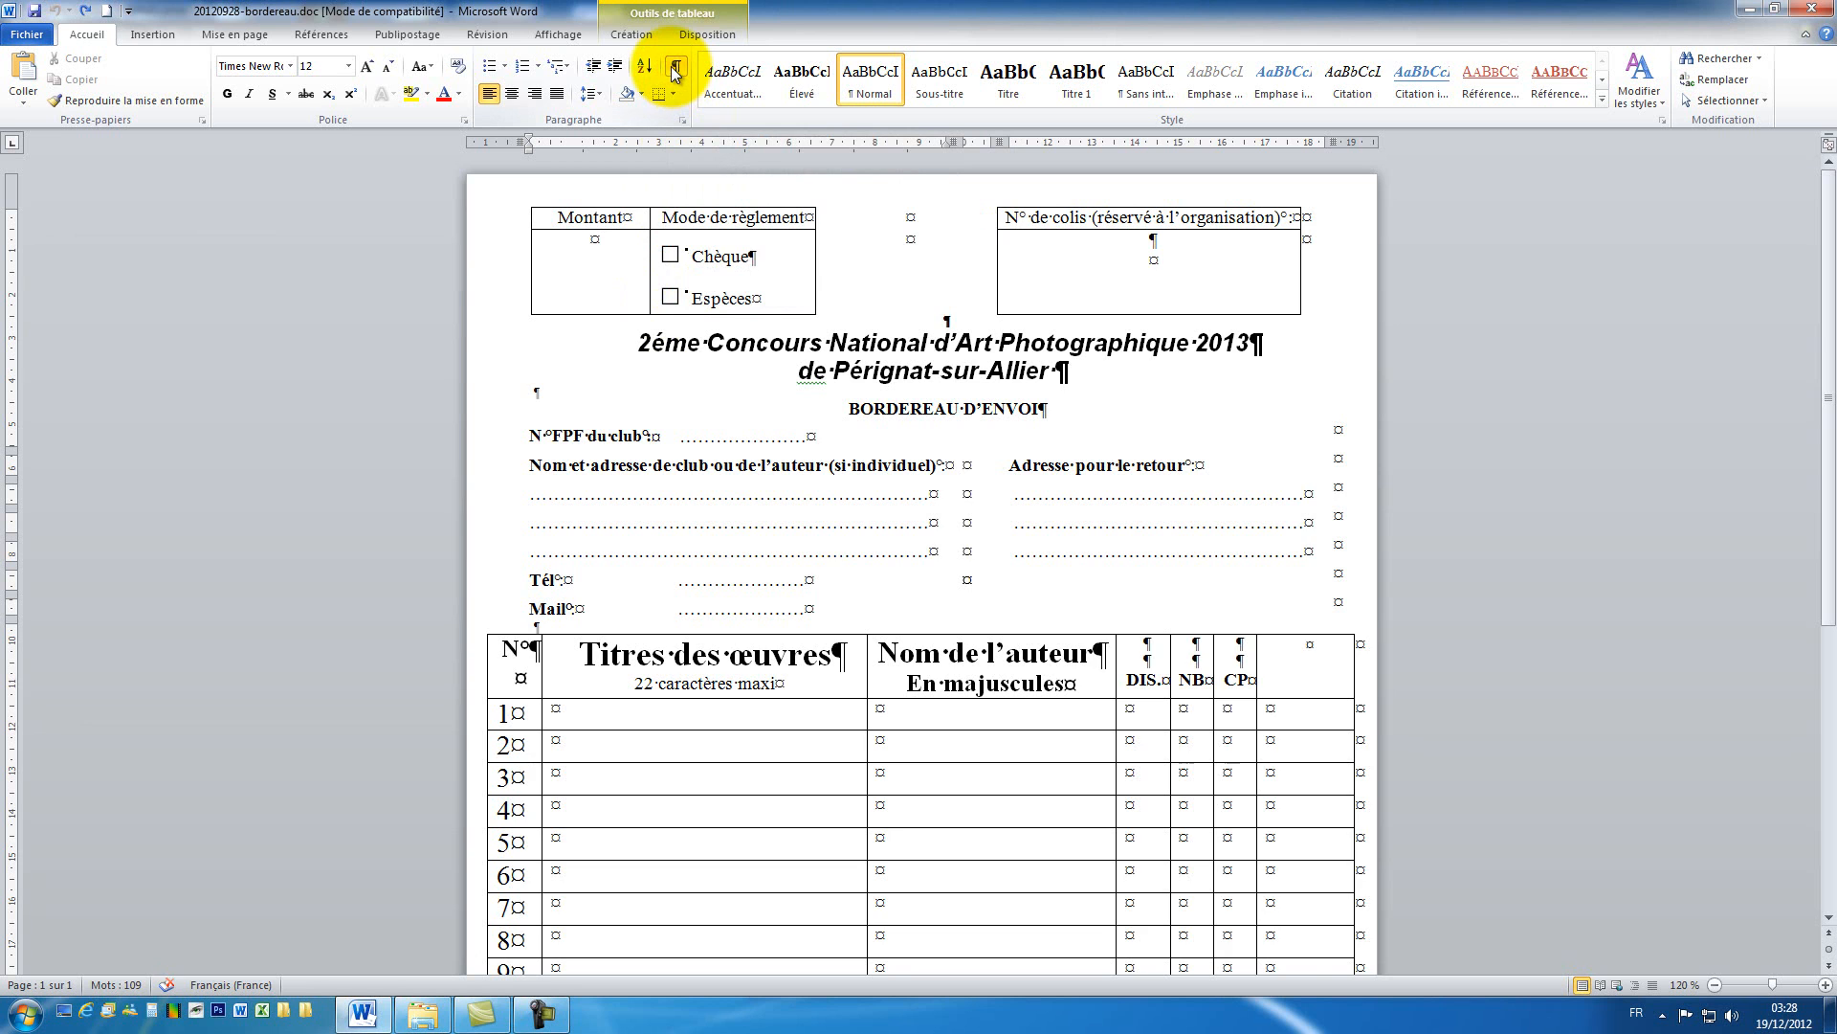
left_click(676, 72)
left_click(676, 72)
left_click(676, 72)
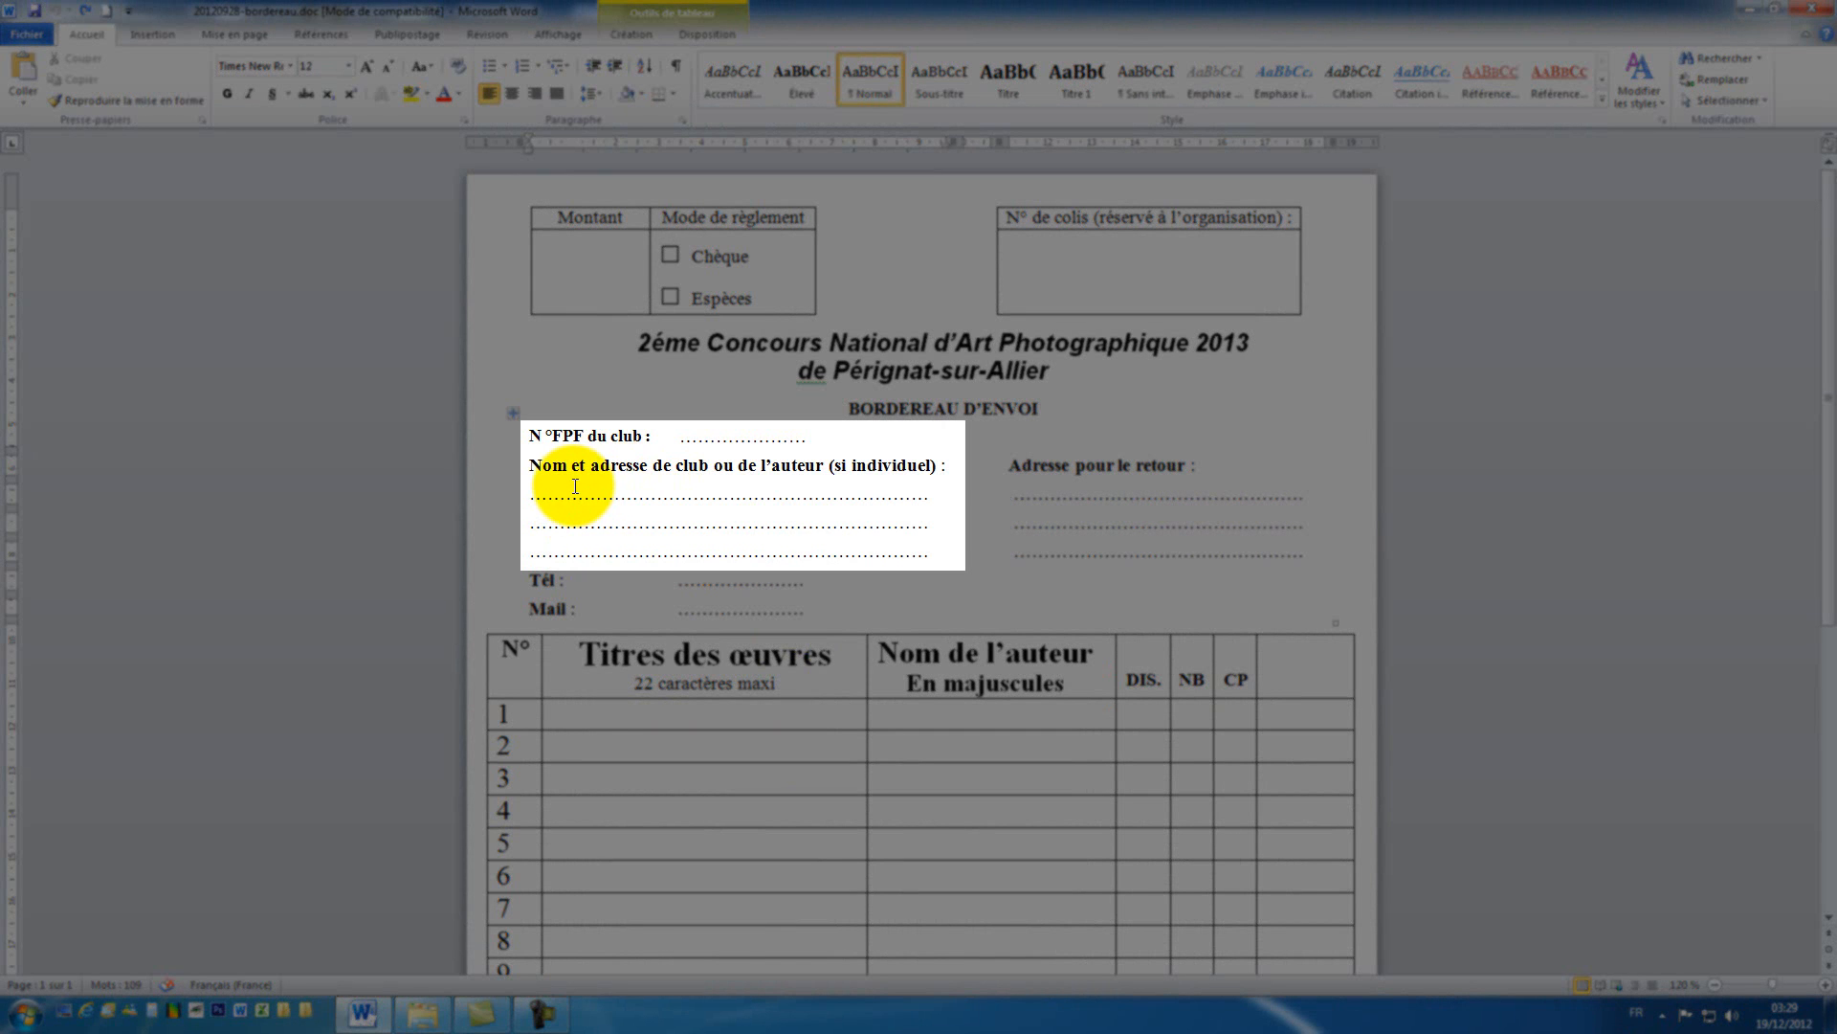
Step: Replace the three dotted lines with the sender's name, street address, and postcode and city
double_click(566, 488)
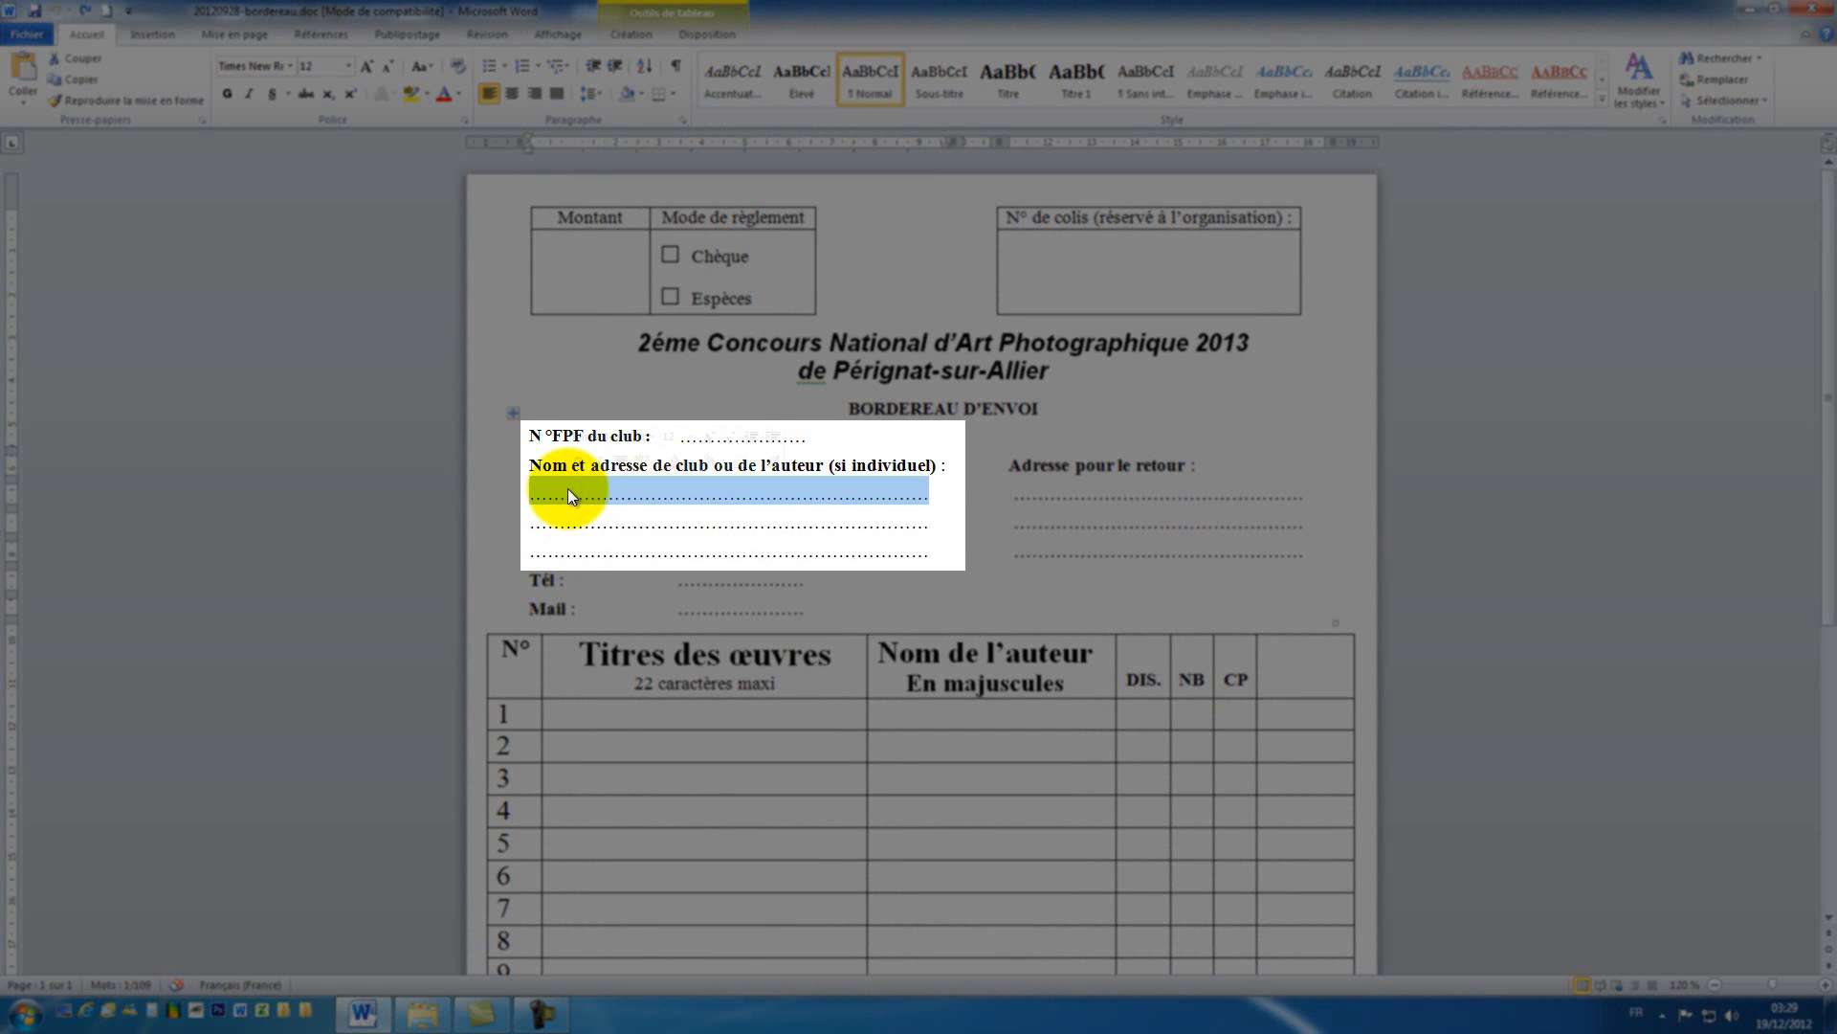
type("Monsieur Dupont")
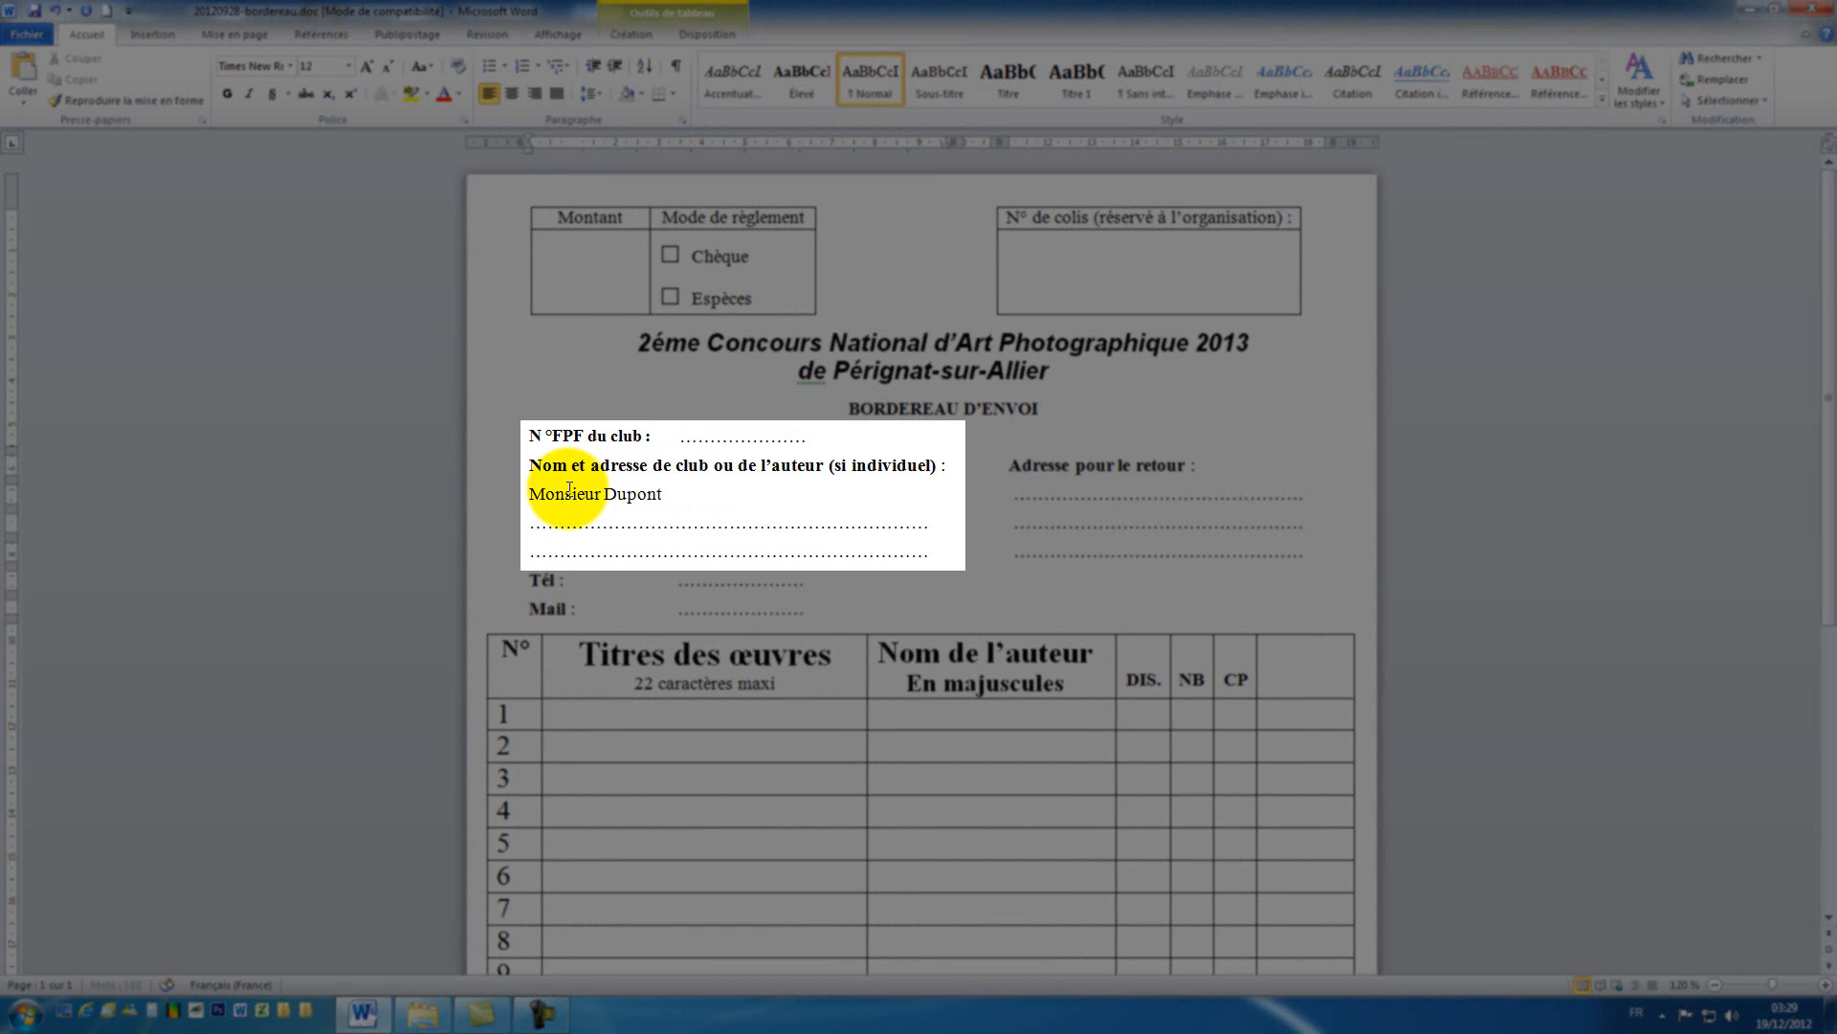
type(" Jean")
double_click(598, 526)
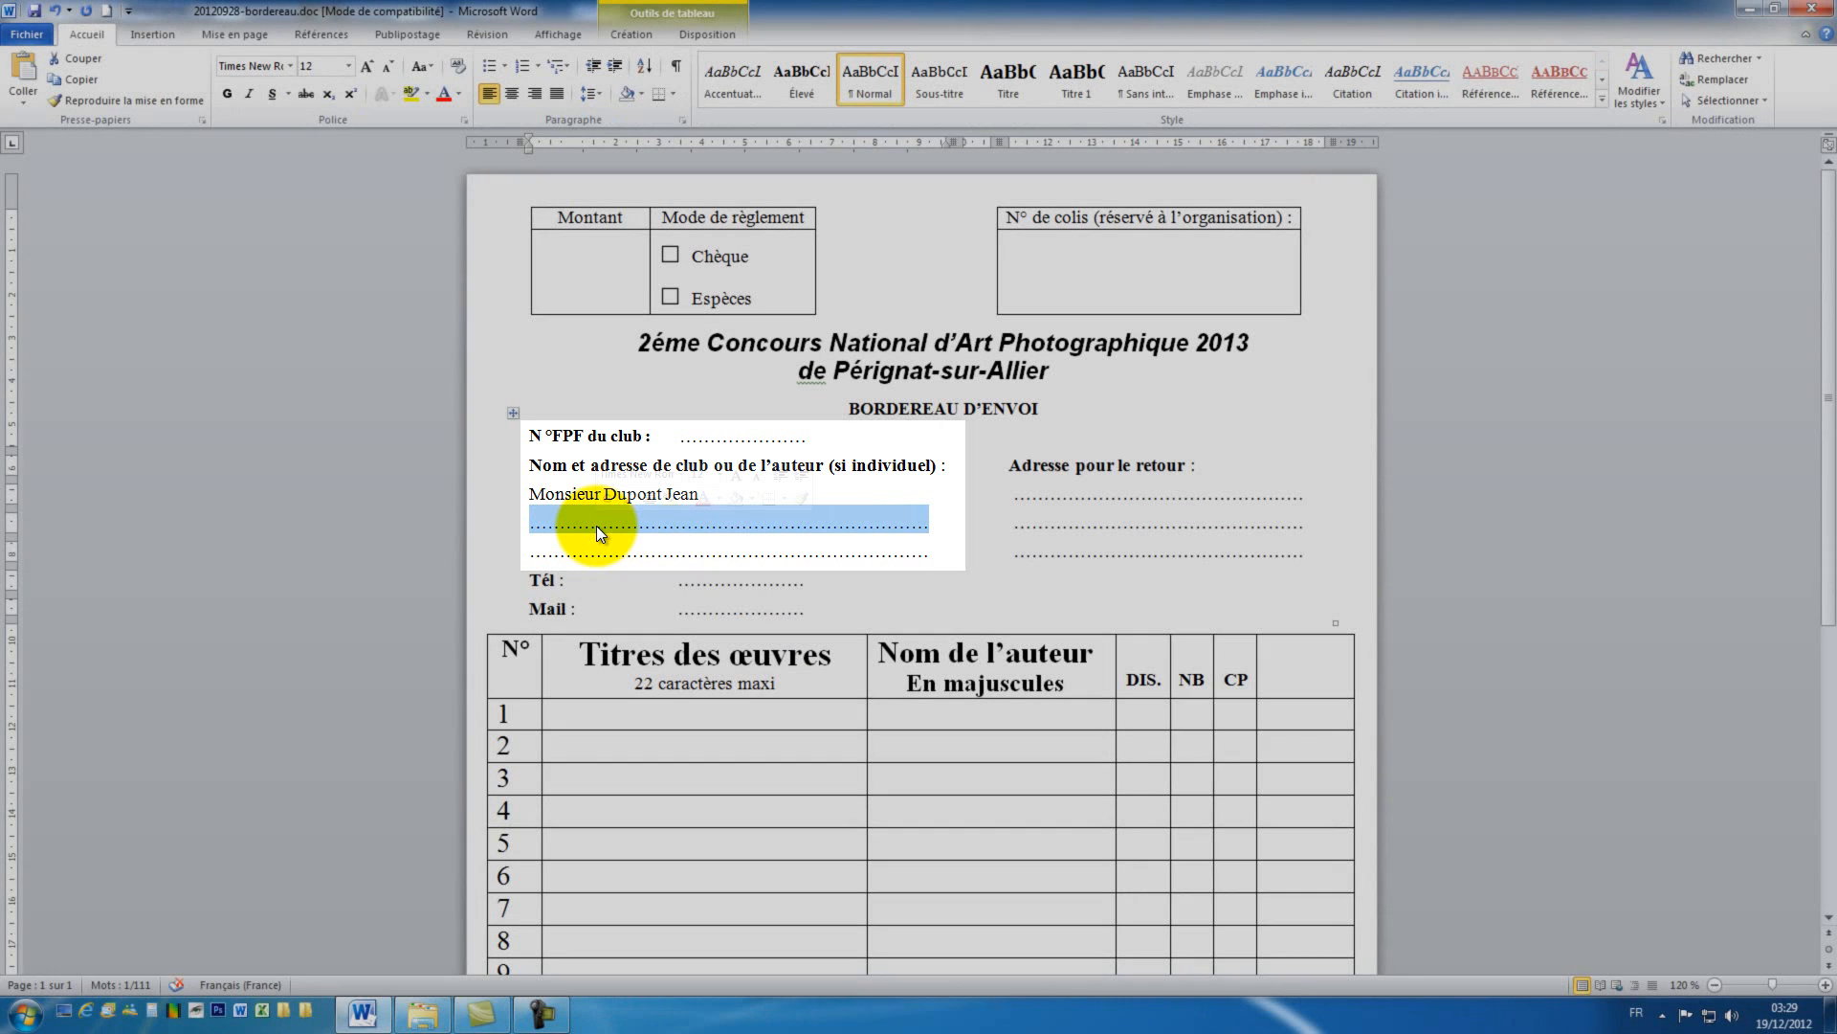
key("Delete")
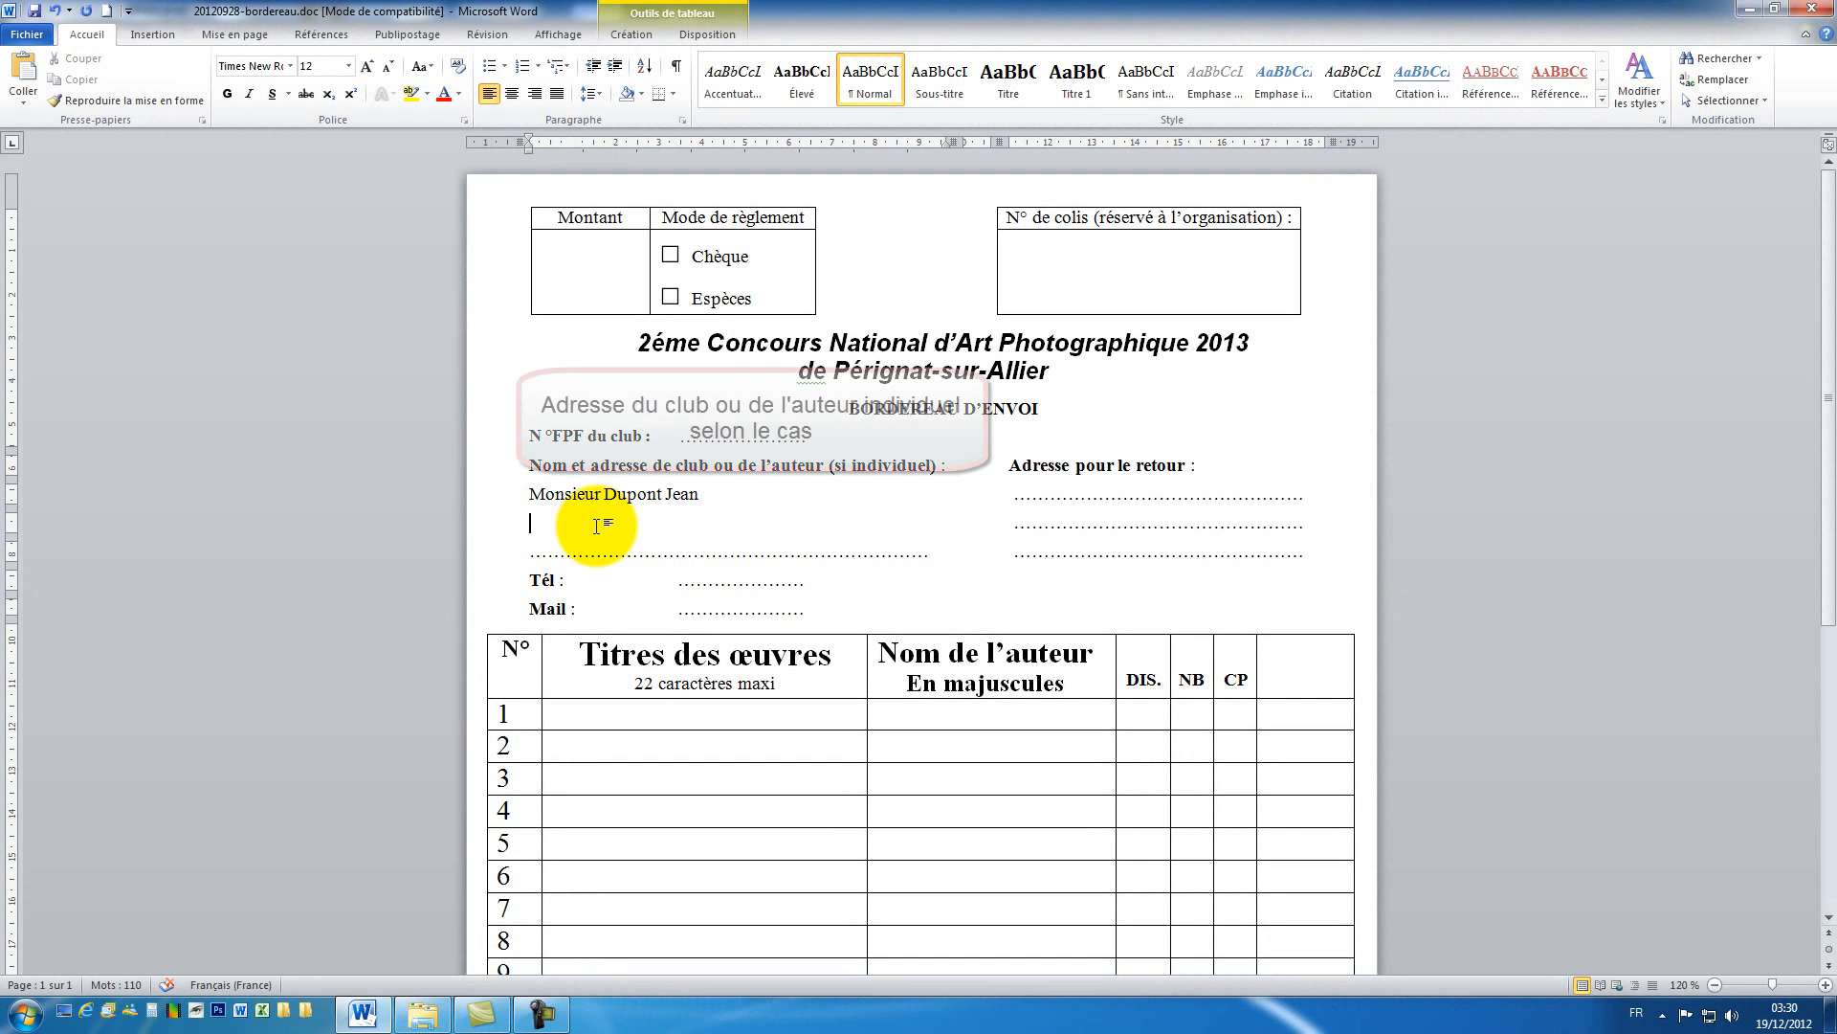
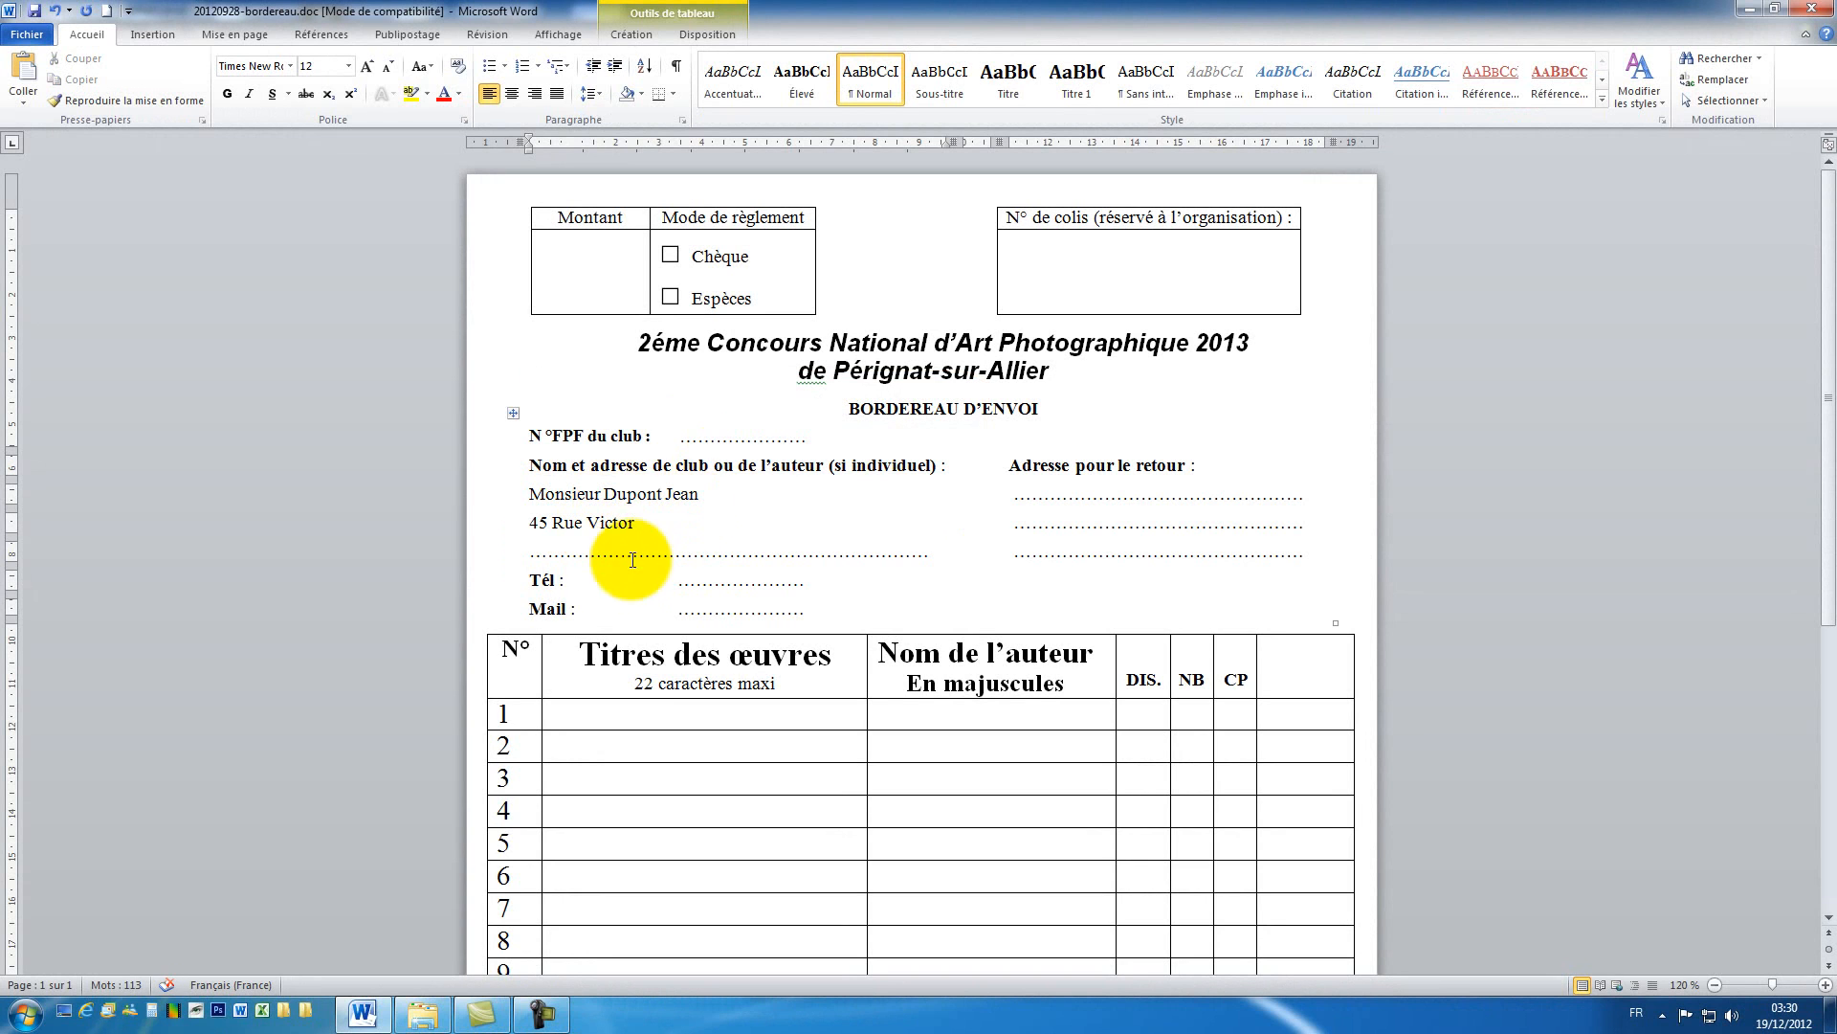
double_click(613, 546)
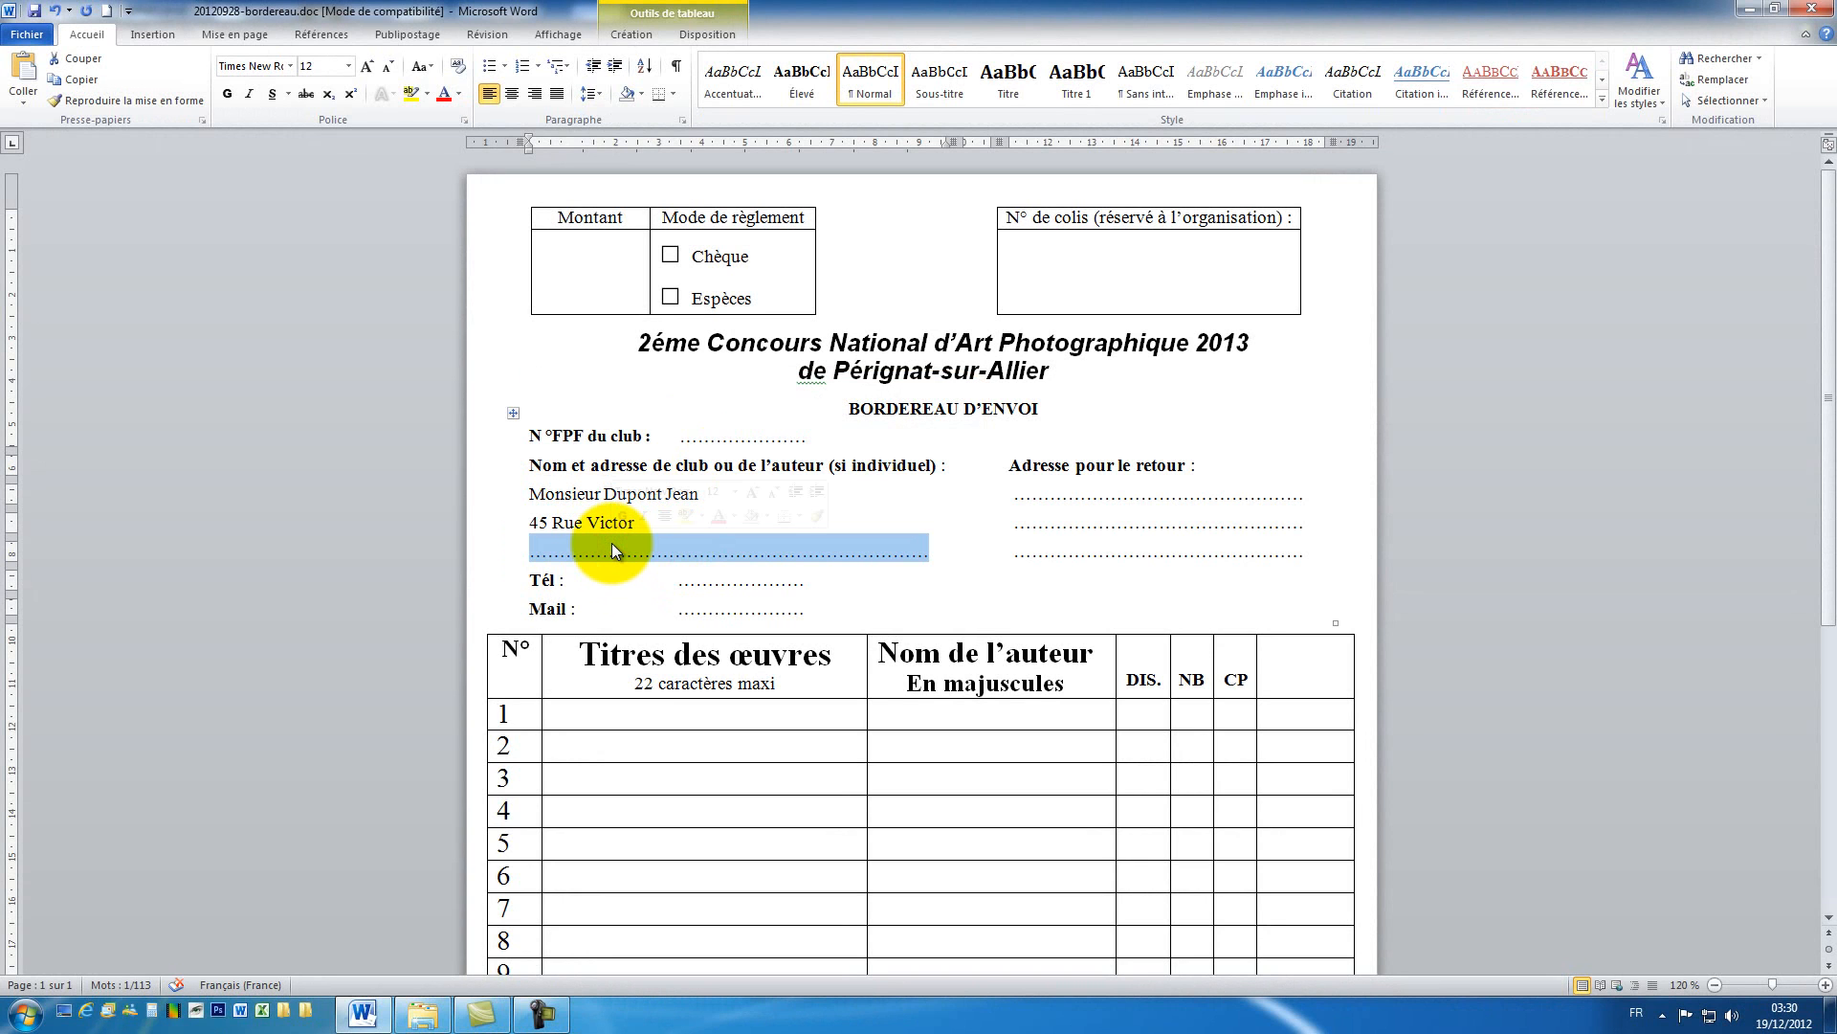
type("75000 Paris")
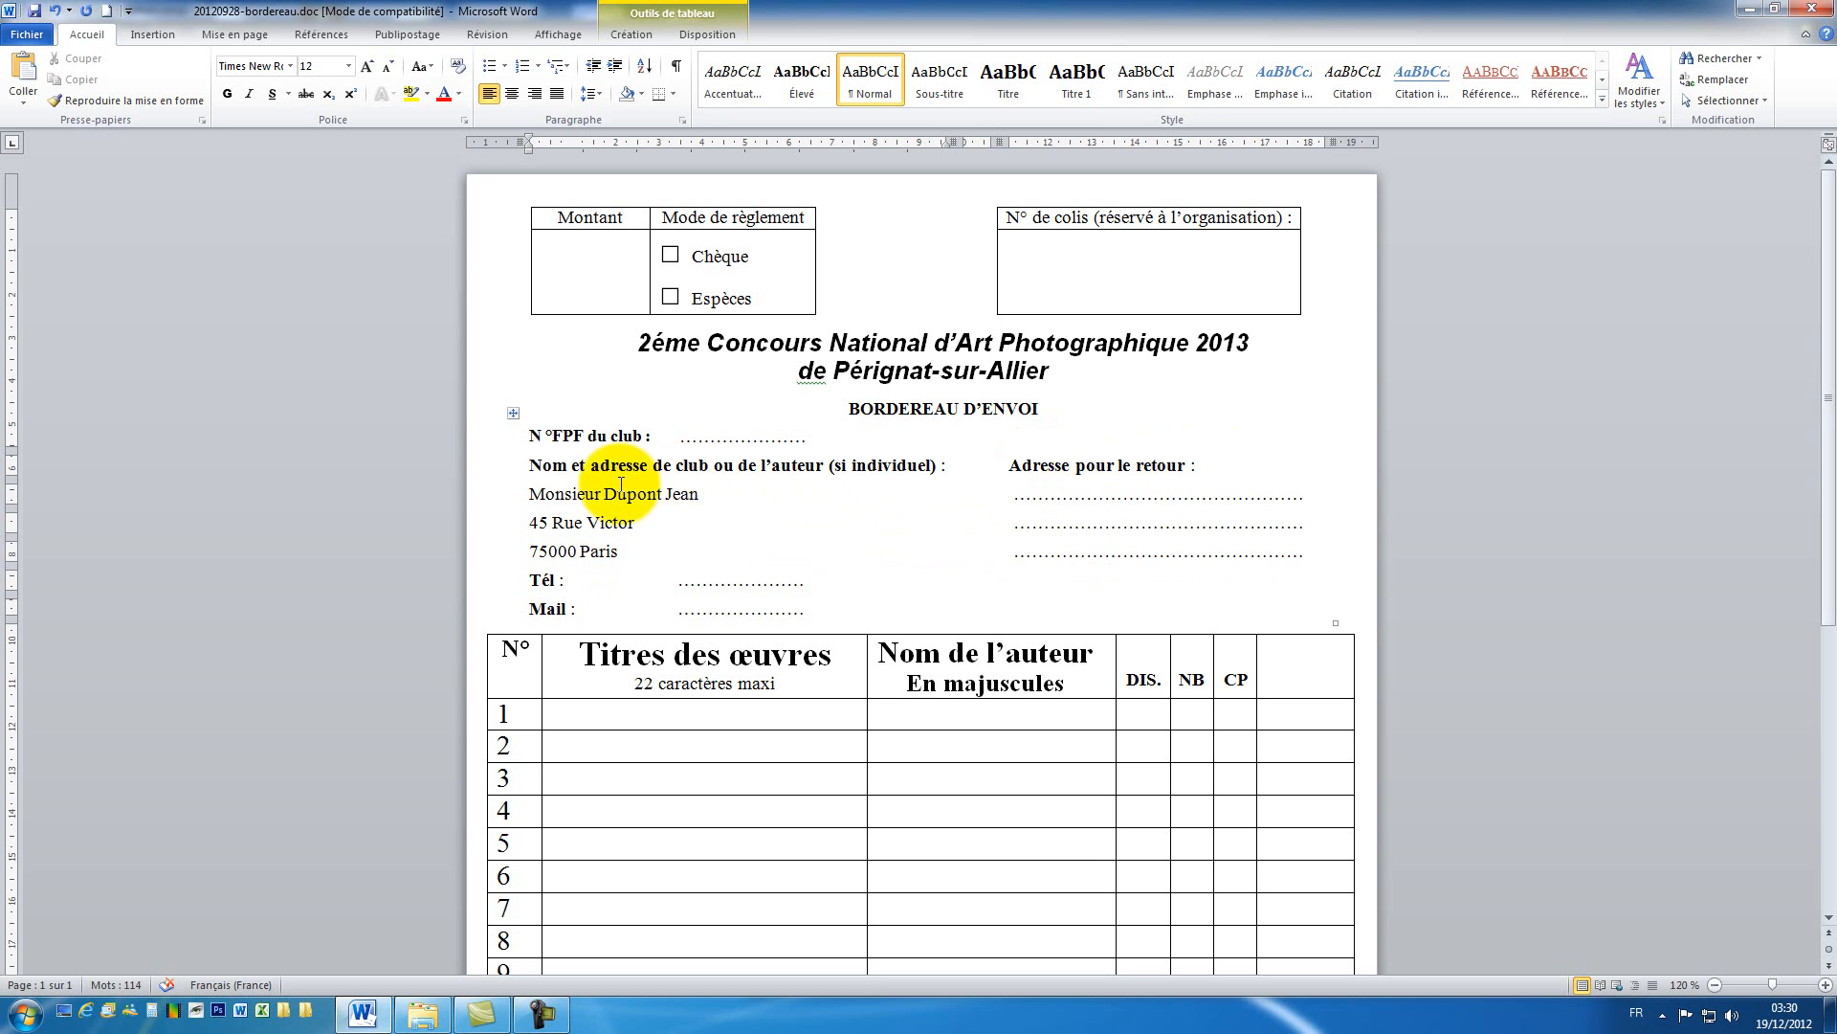
Step: Enter the sender's phone number after Tél and e-mail address after Mail
double_click(709, 582)
type("06")
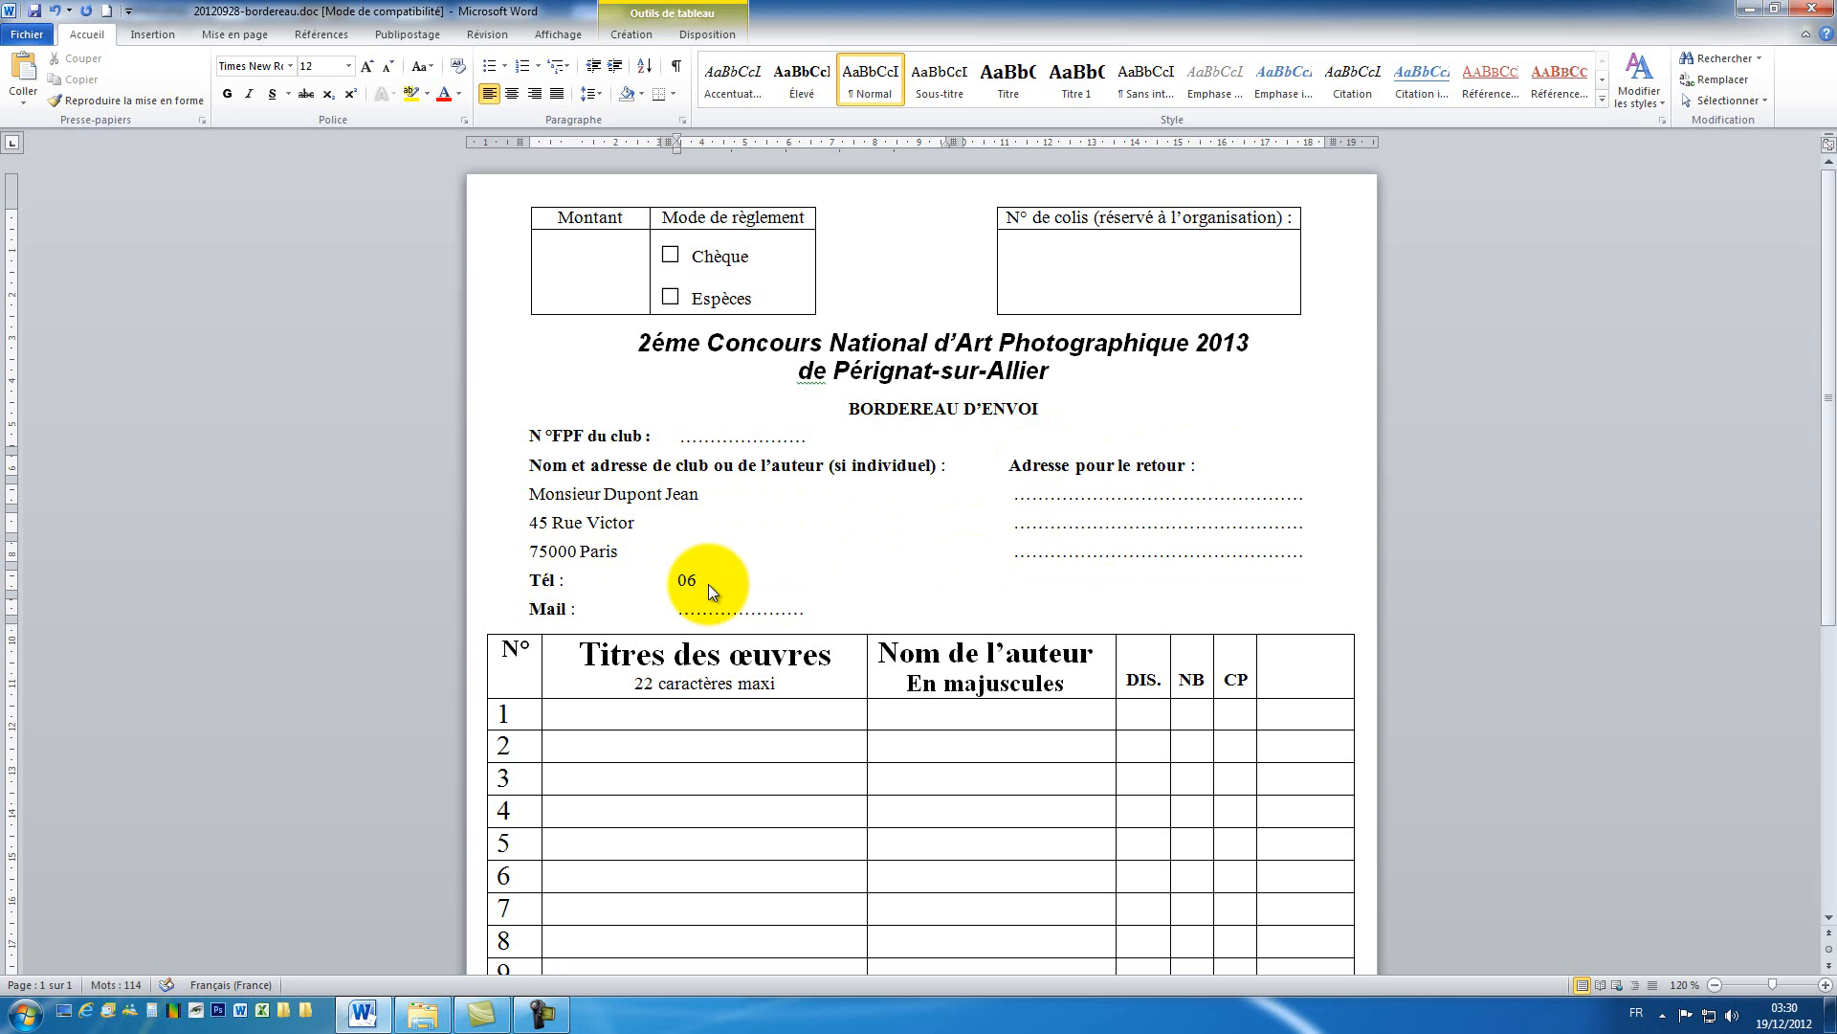
type(".06.06.06.06")
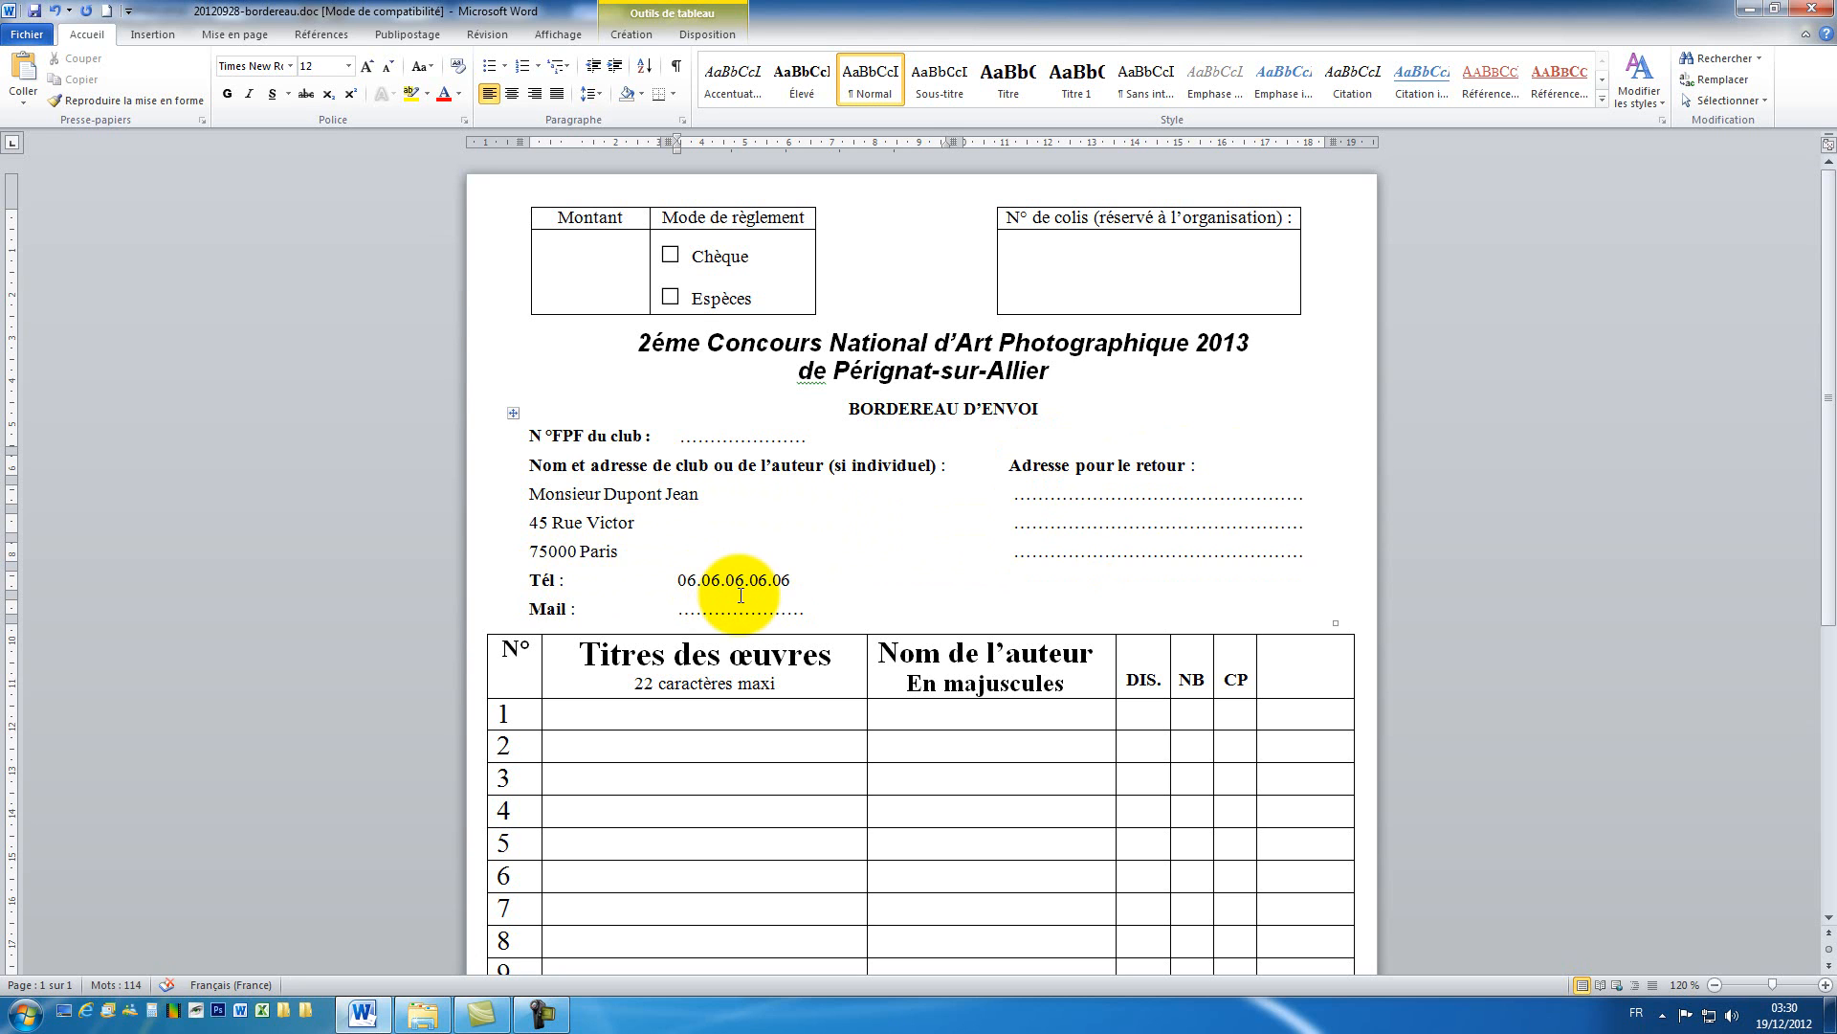
double_click(731, 611)
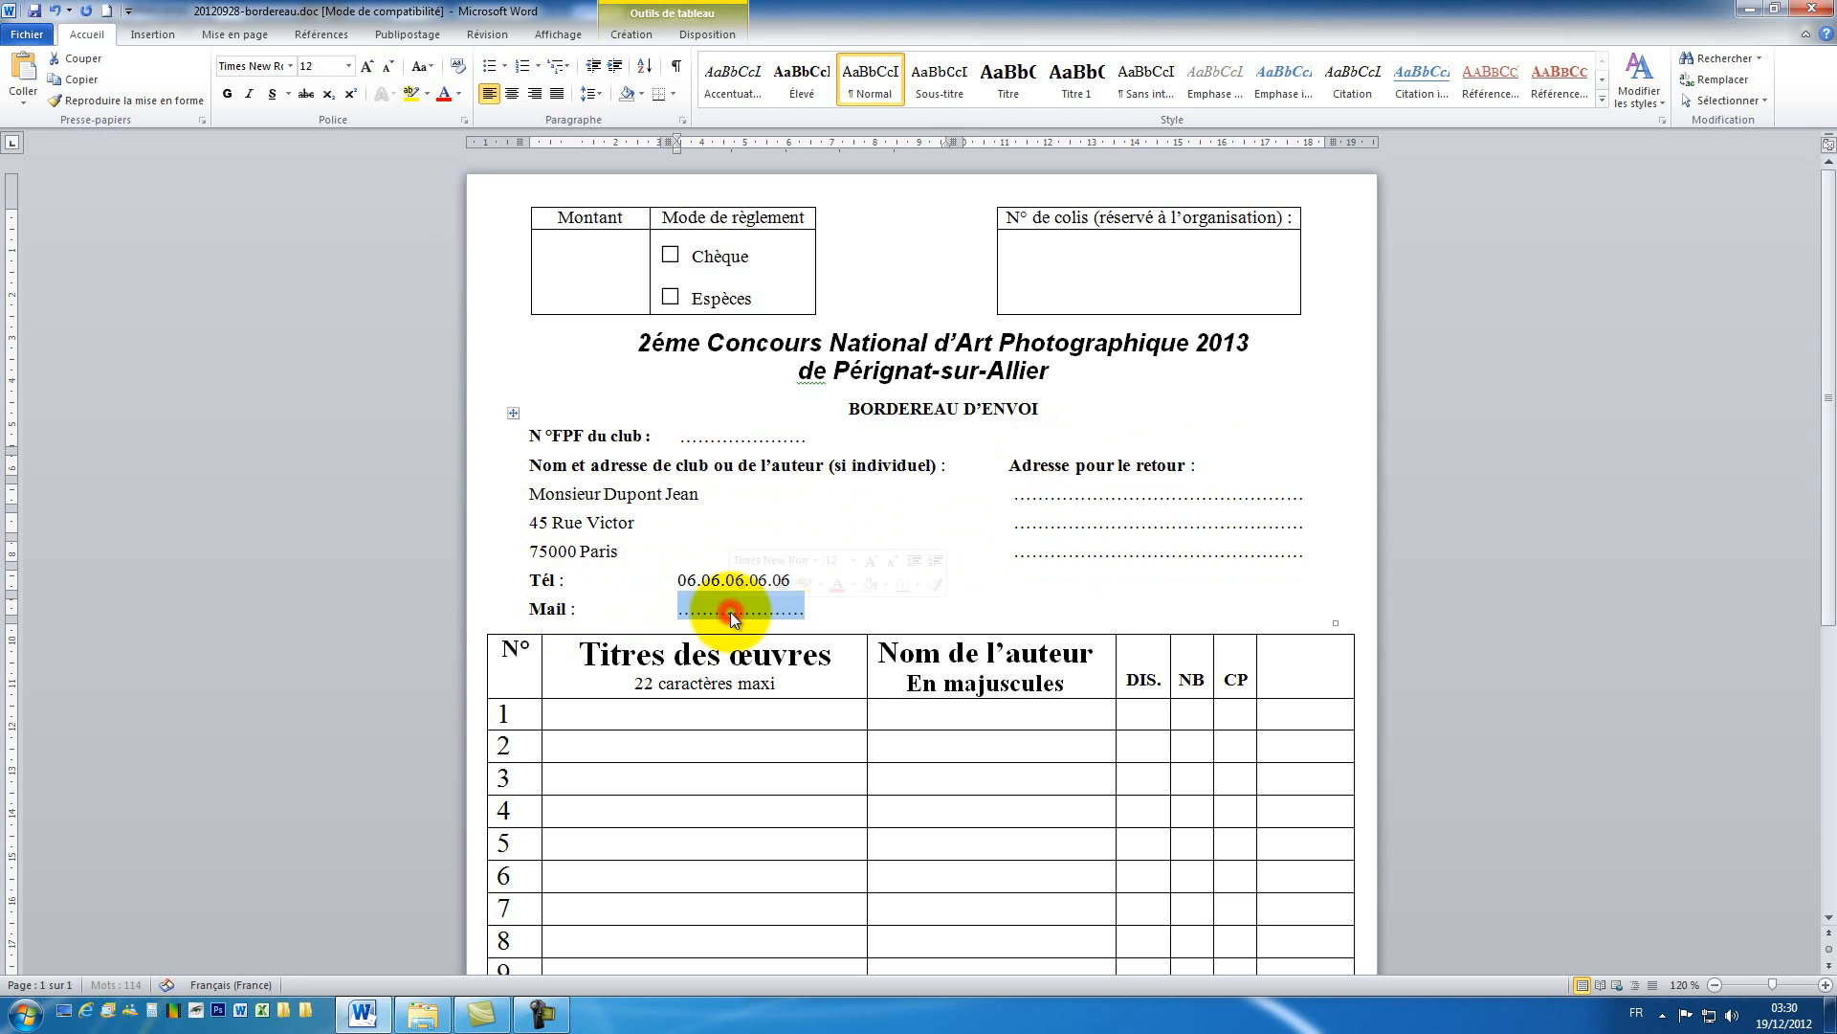
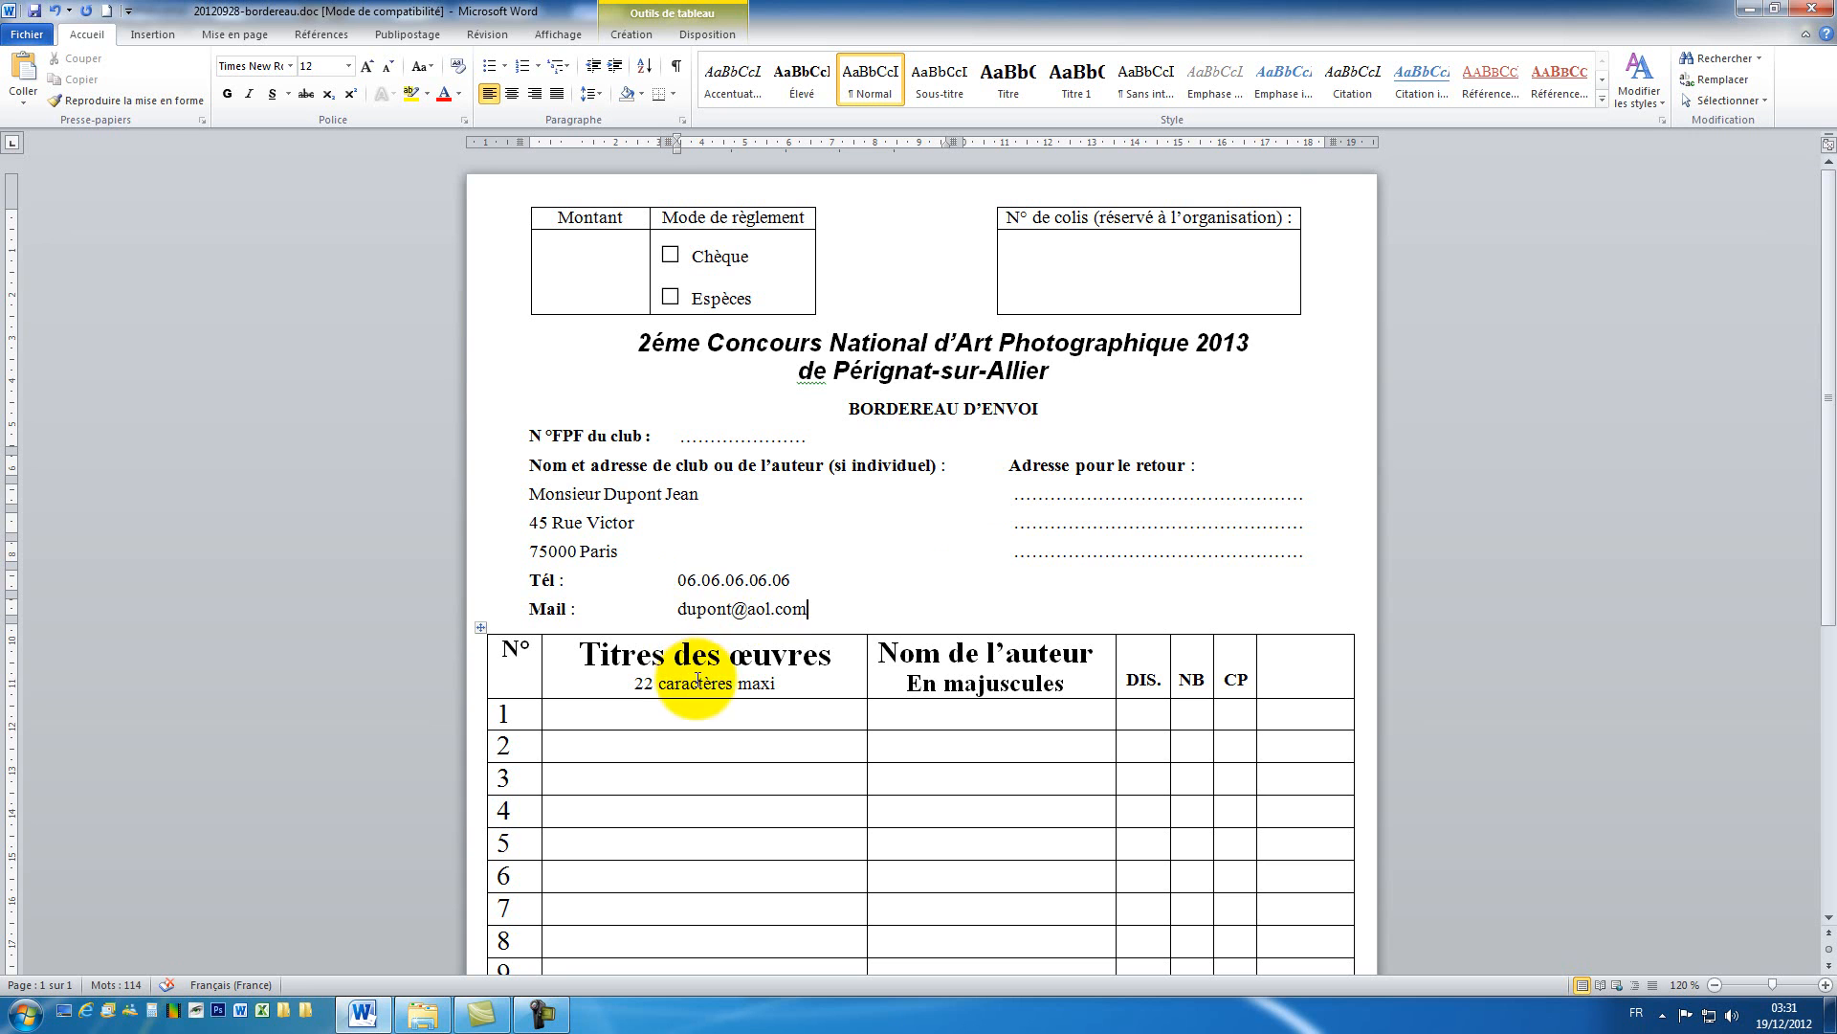
Step: Enter the title 'La rivière' and the author's name in capitals in row 1 of the works table
scroll(705, 664, "down", 2)
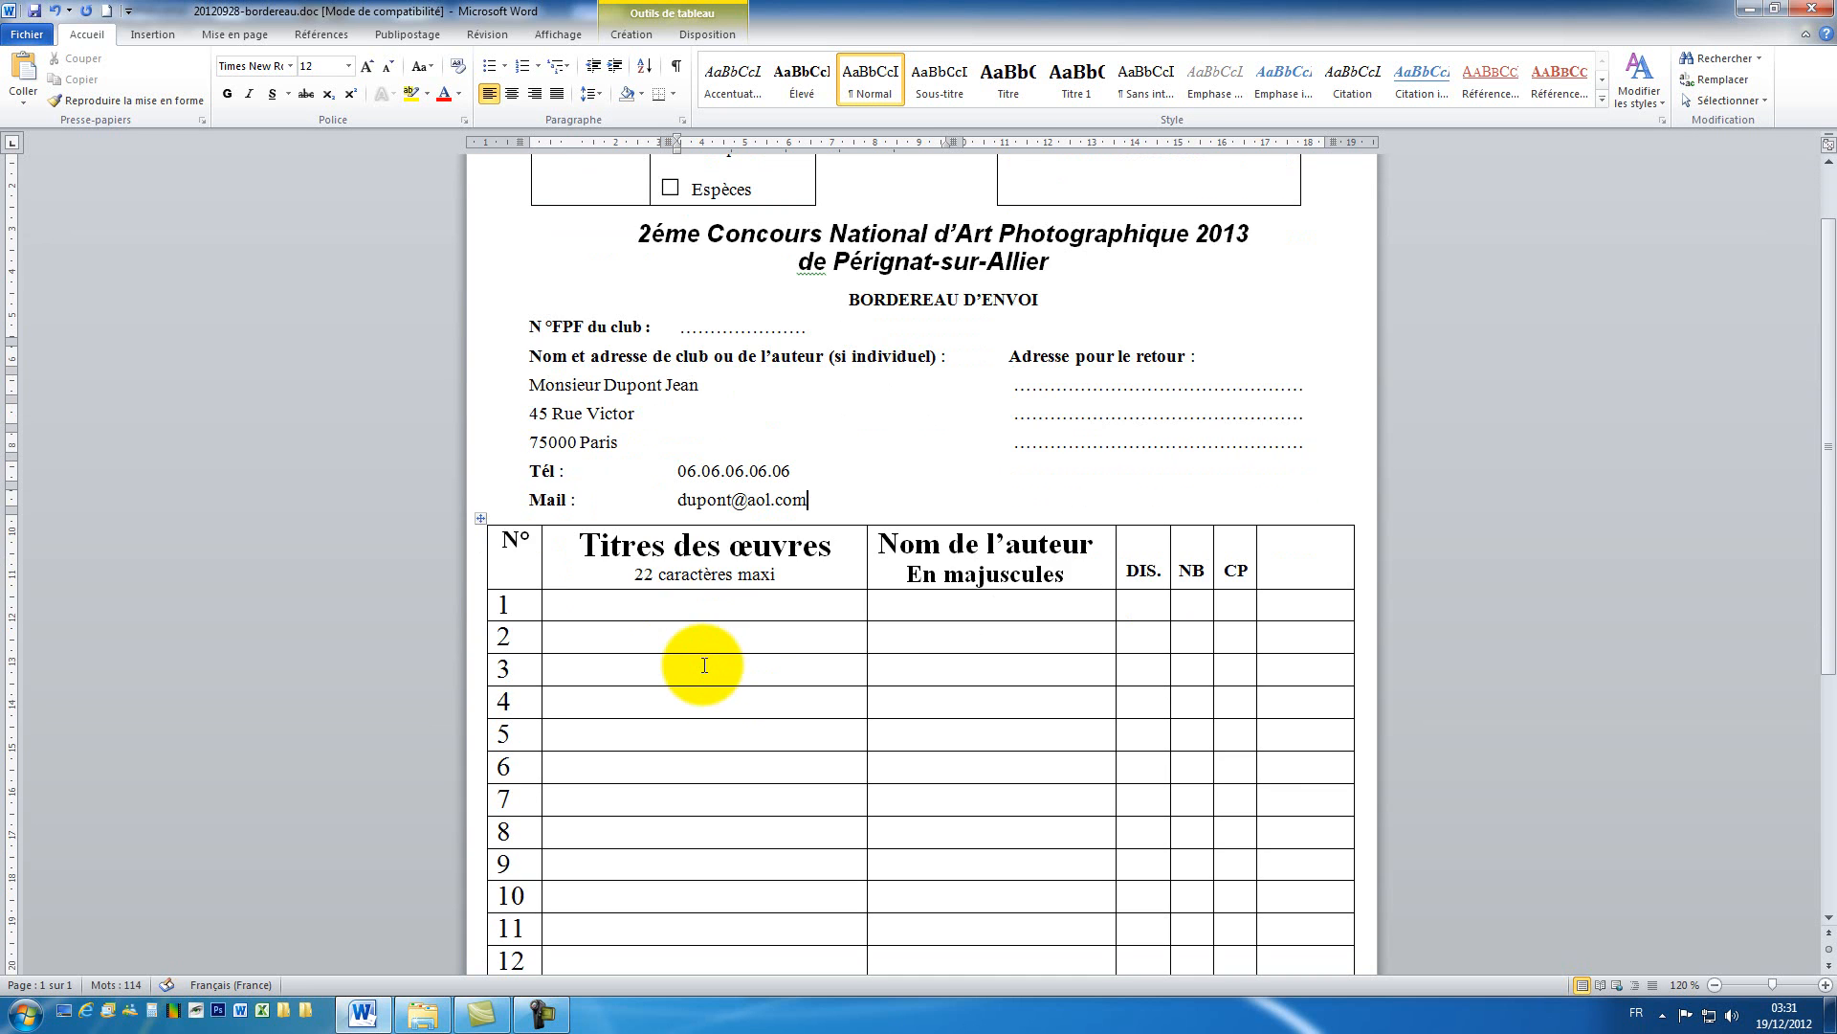
scroll(697, 689, "down", 2)
left_click(512, 497)
left_click(515, 524)
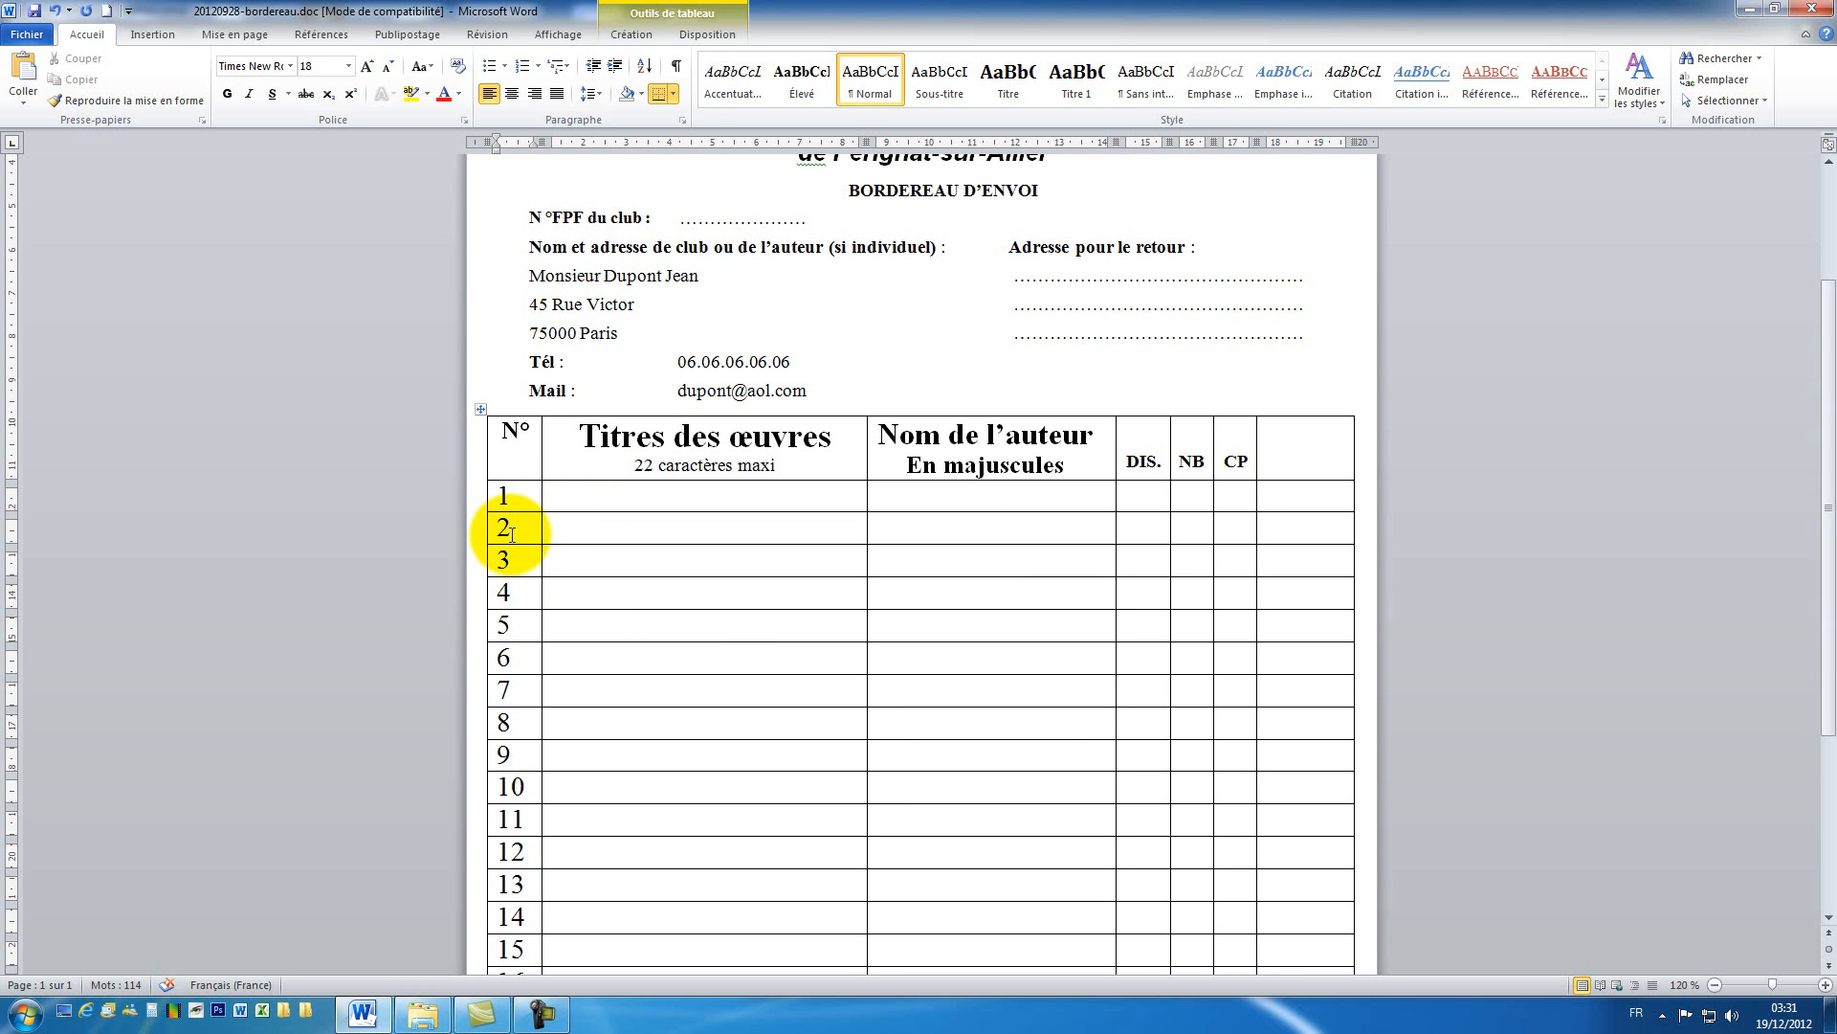
left_click(525, 497)
left_click(594, 497)
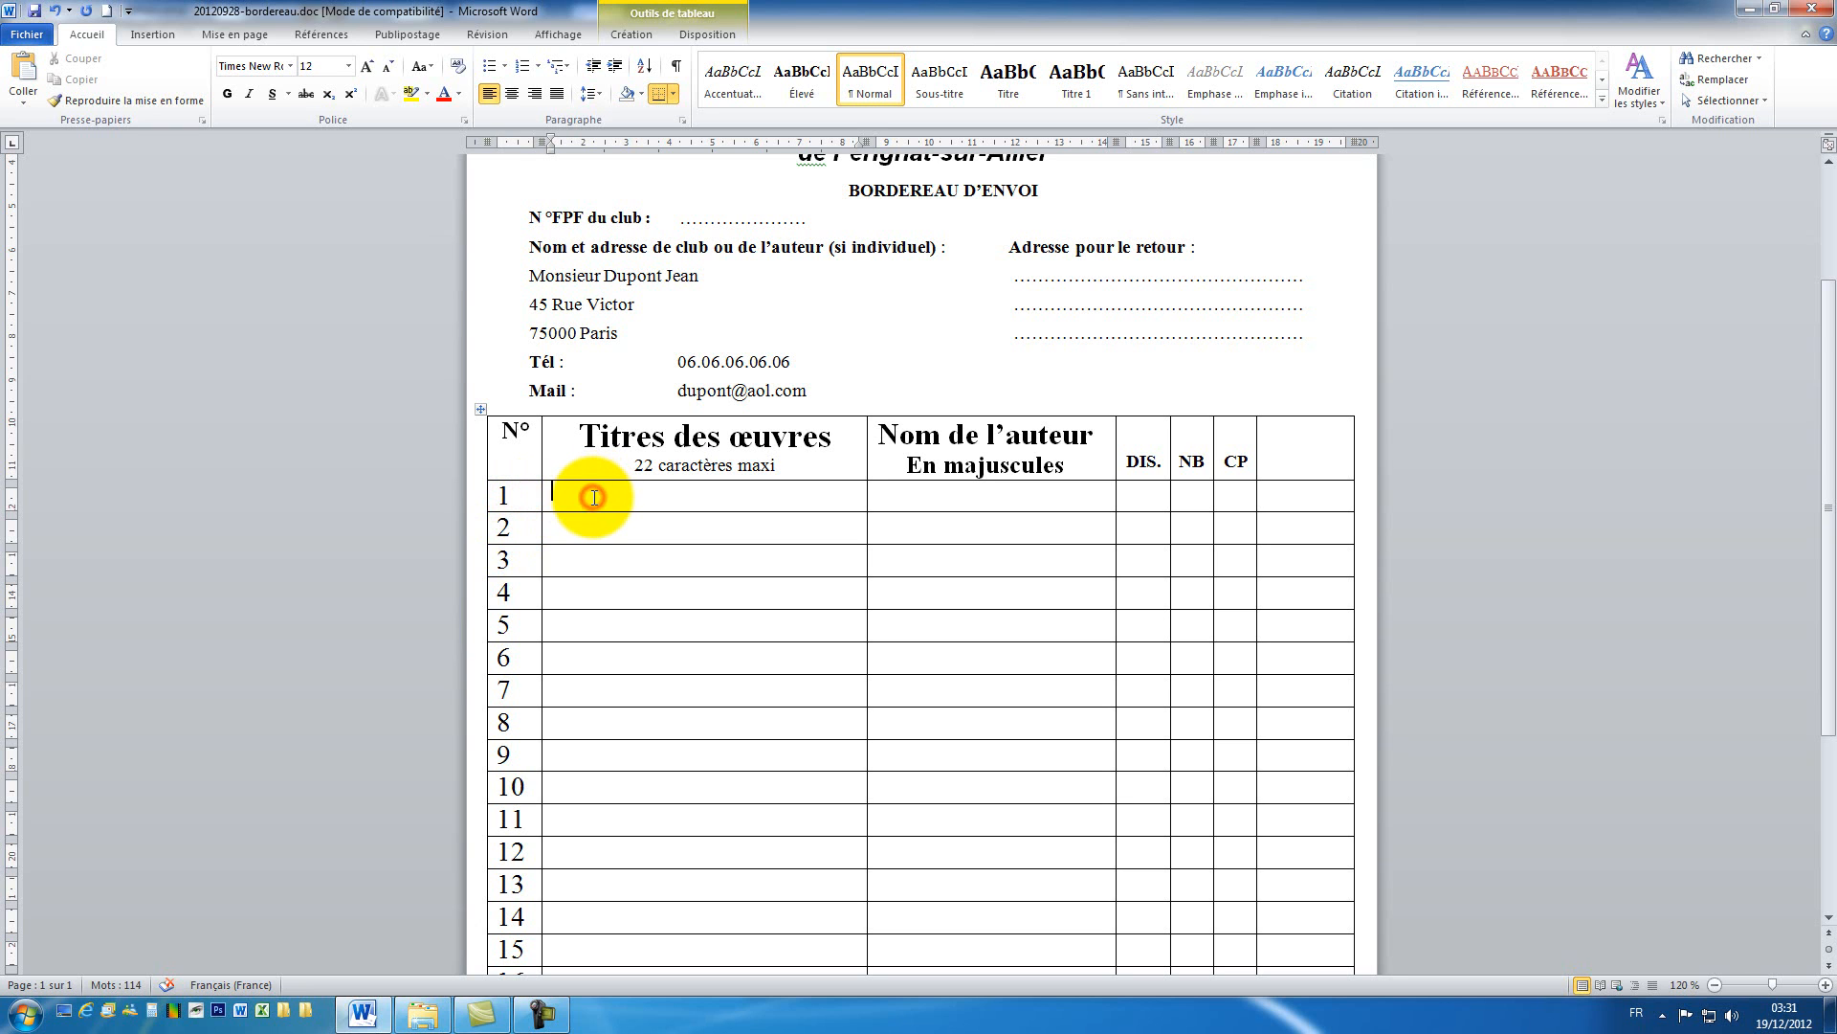
type("La rivière")
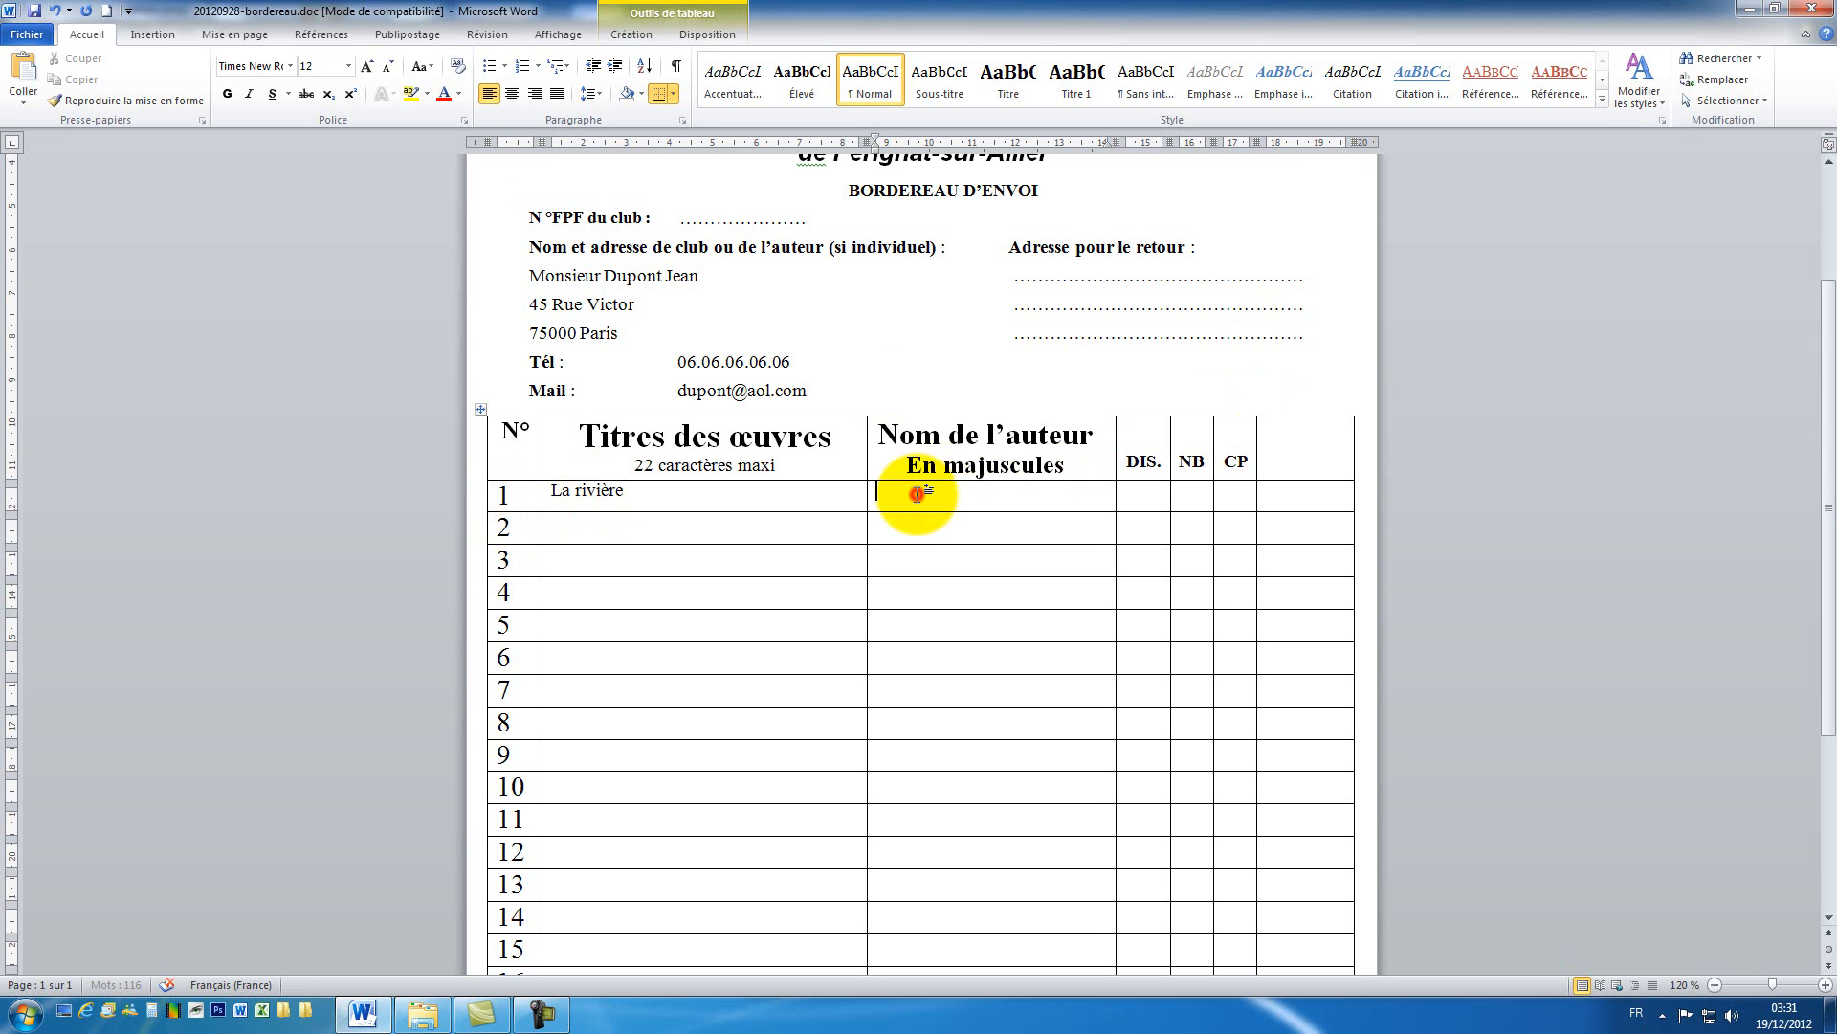
type("DUPONT JEAN")
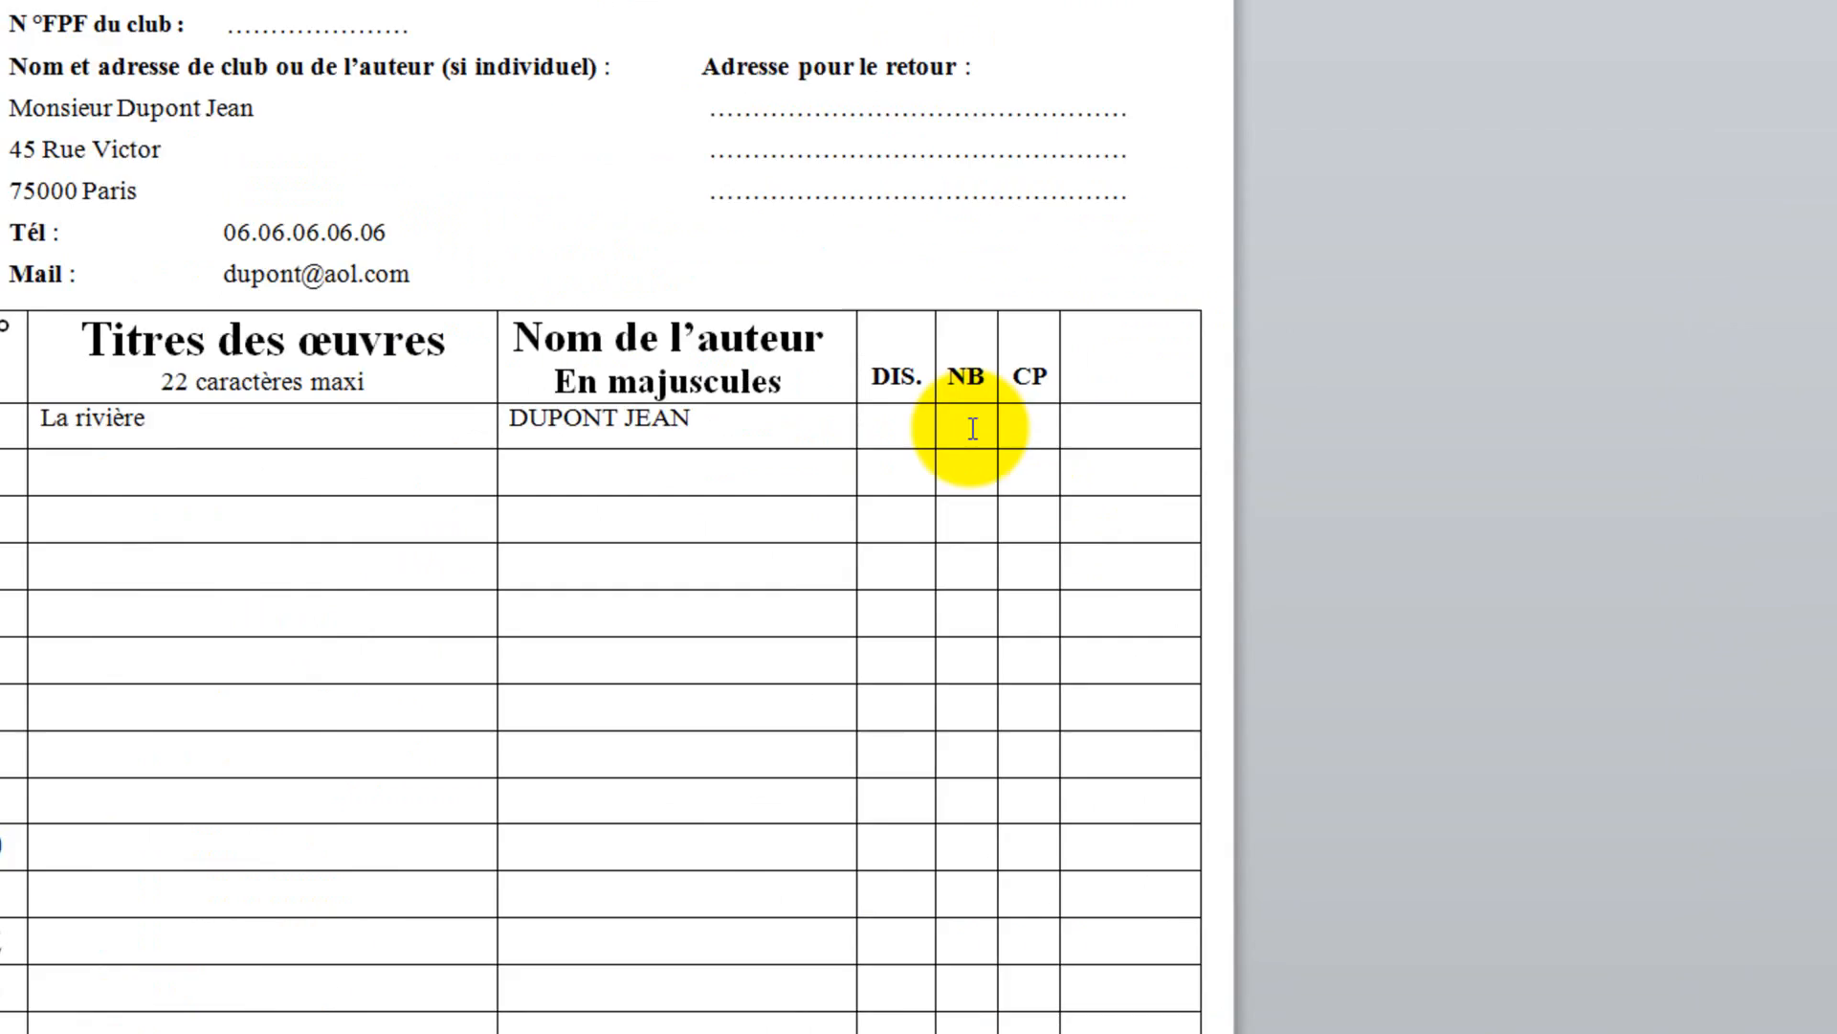
left_click(972, 429)
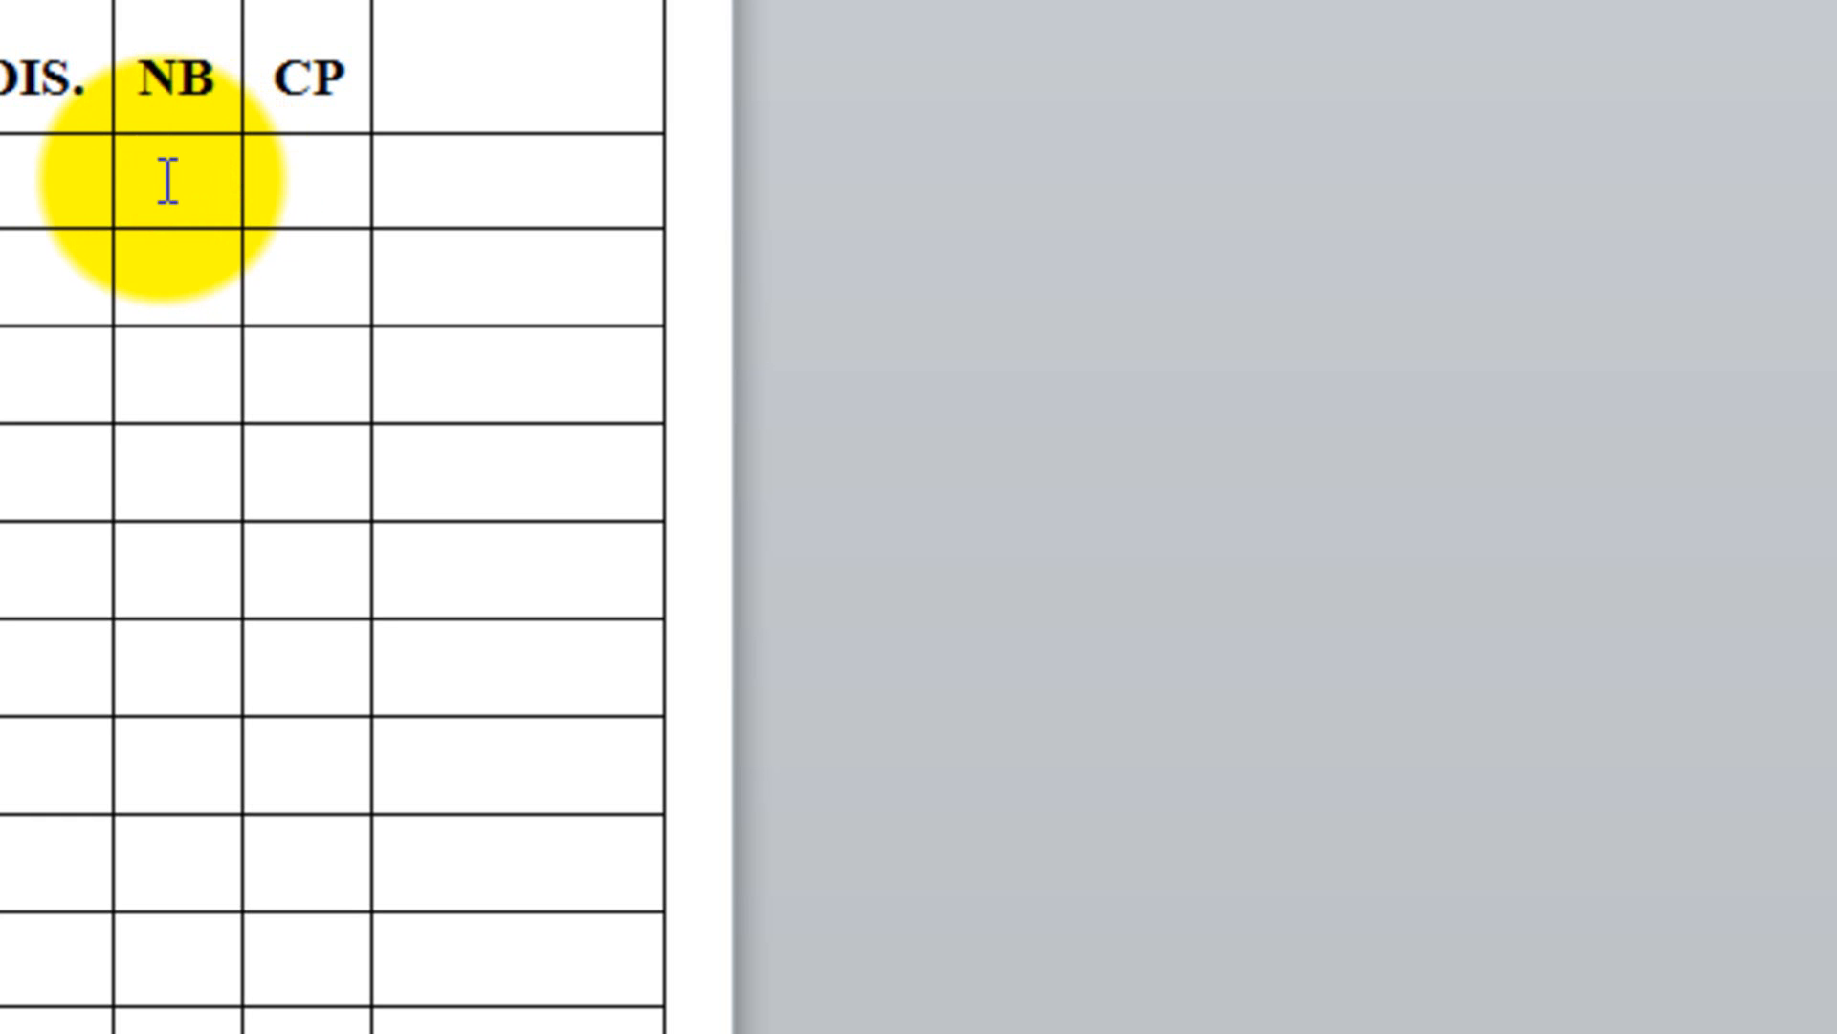
Step: Put an X in row 1's CP column to mark artwork 1 as colour paper
left_click(292, 182)
type("X")
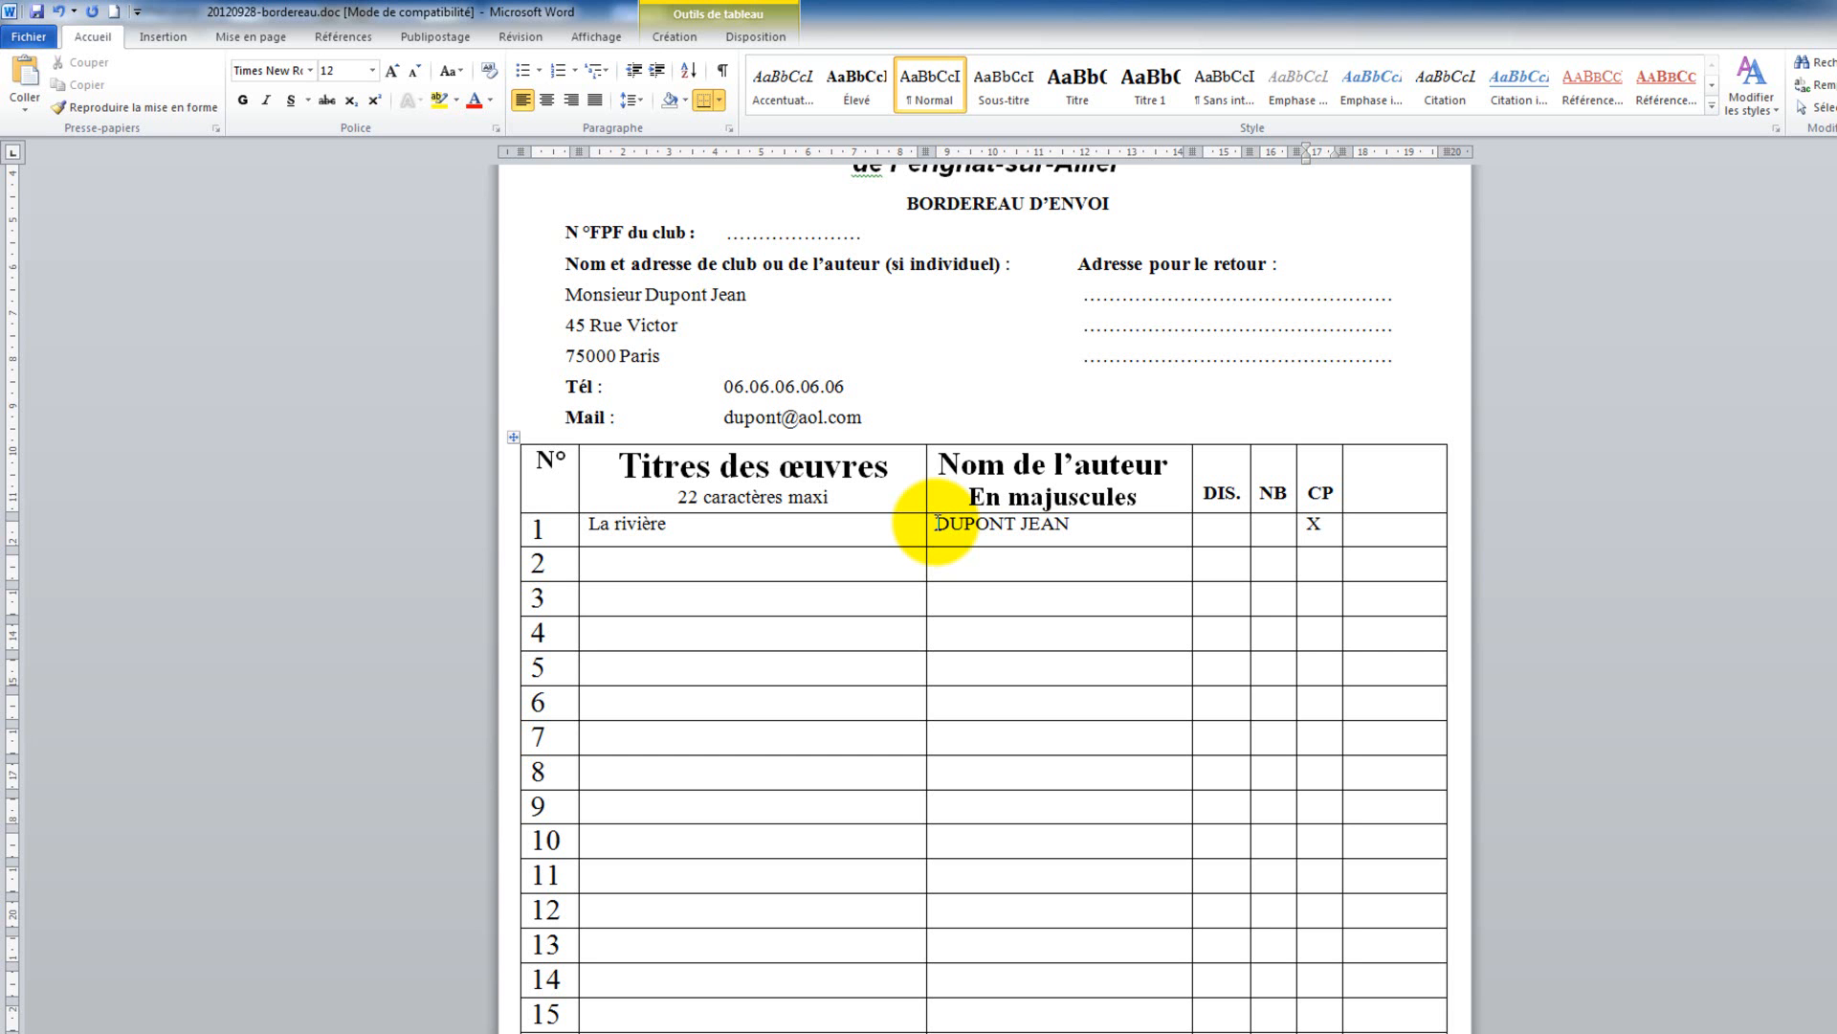
scroll(956, 531, "down", 5)
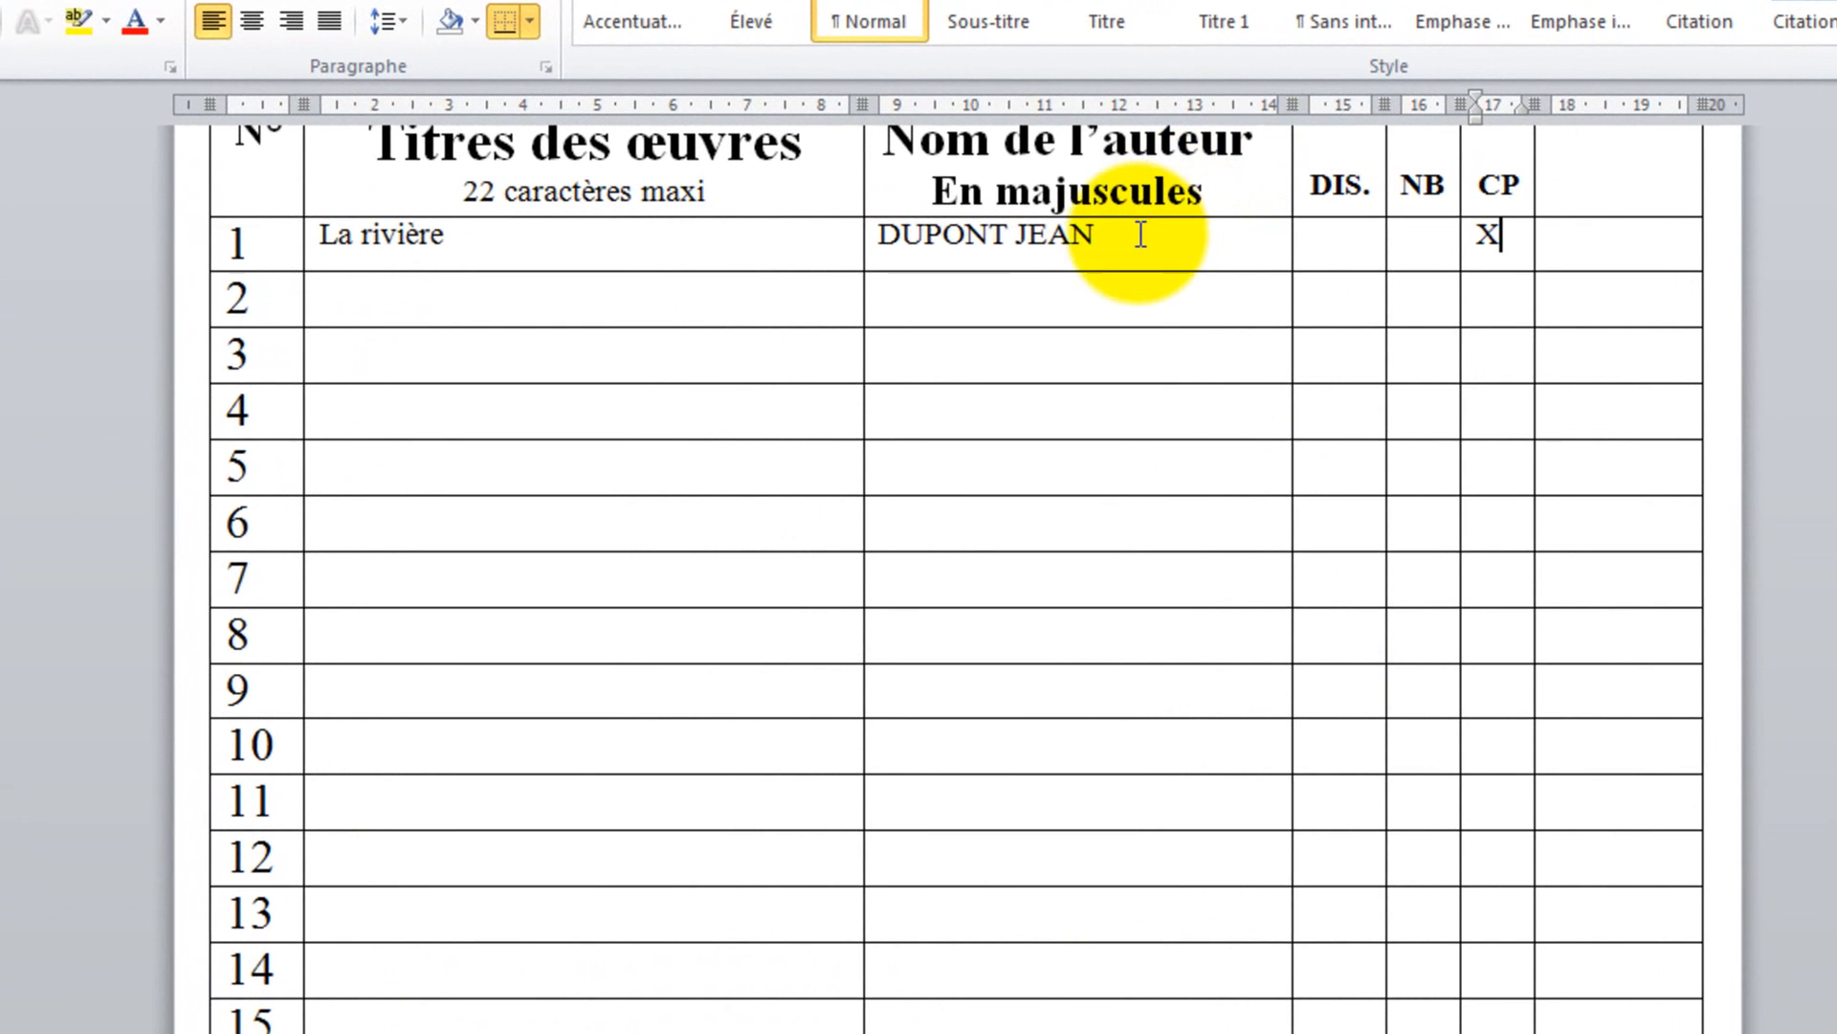
Step: Copy row 1's author name into the author cells of rows 2 to 8
left_click_drag(1026, 216, 944, 230)
key("ctrl+c")
left_click(1025, 290)
key("ctrl+v")
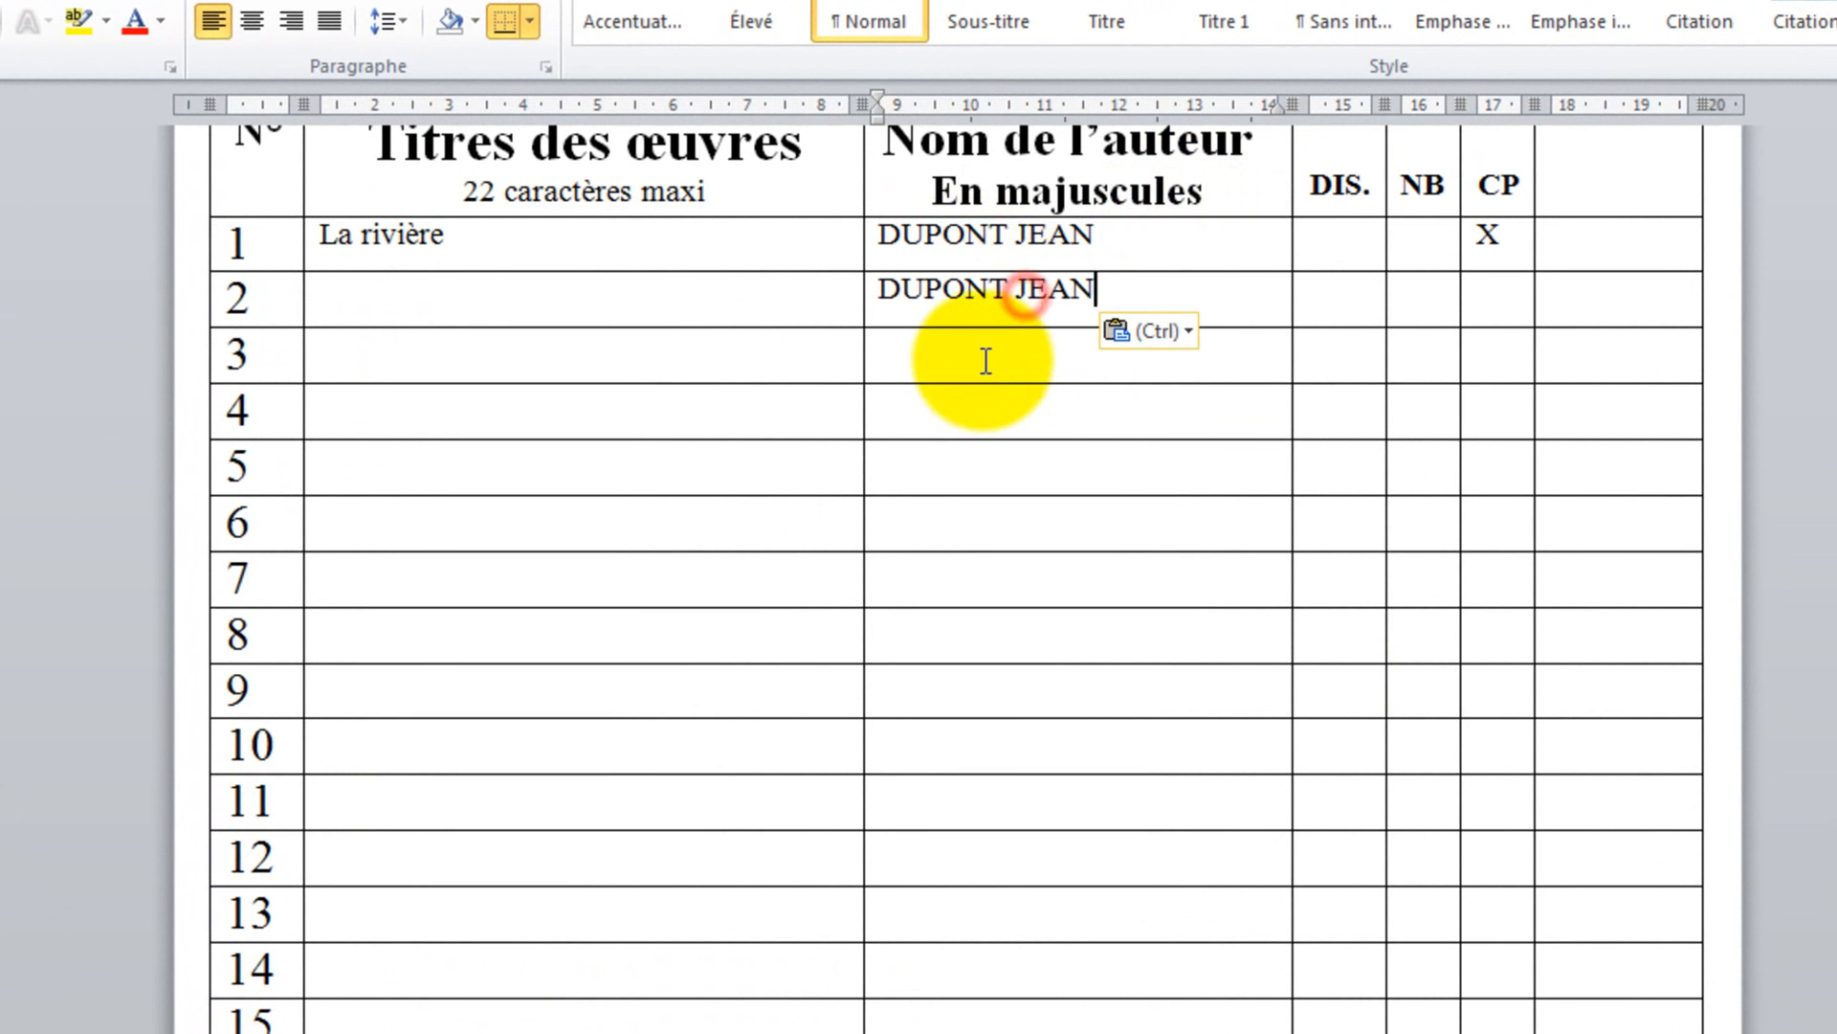
left_click(980, 360)
key("ctrl+v")
left_click(957, 414)
key("ctrl+v")
left_click(935, 472)
key("ctrl+v")
left_click(924, 533)
key("ctrl+v")
left_click(923, 582)
key("ctrl+v")
left_click(935, 635)
key("ctrl+v")
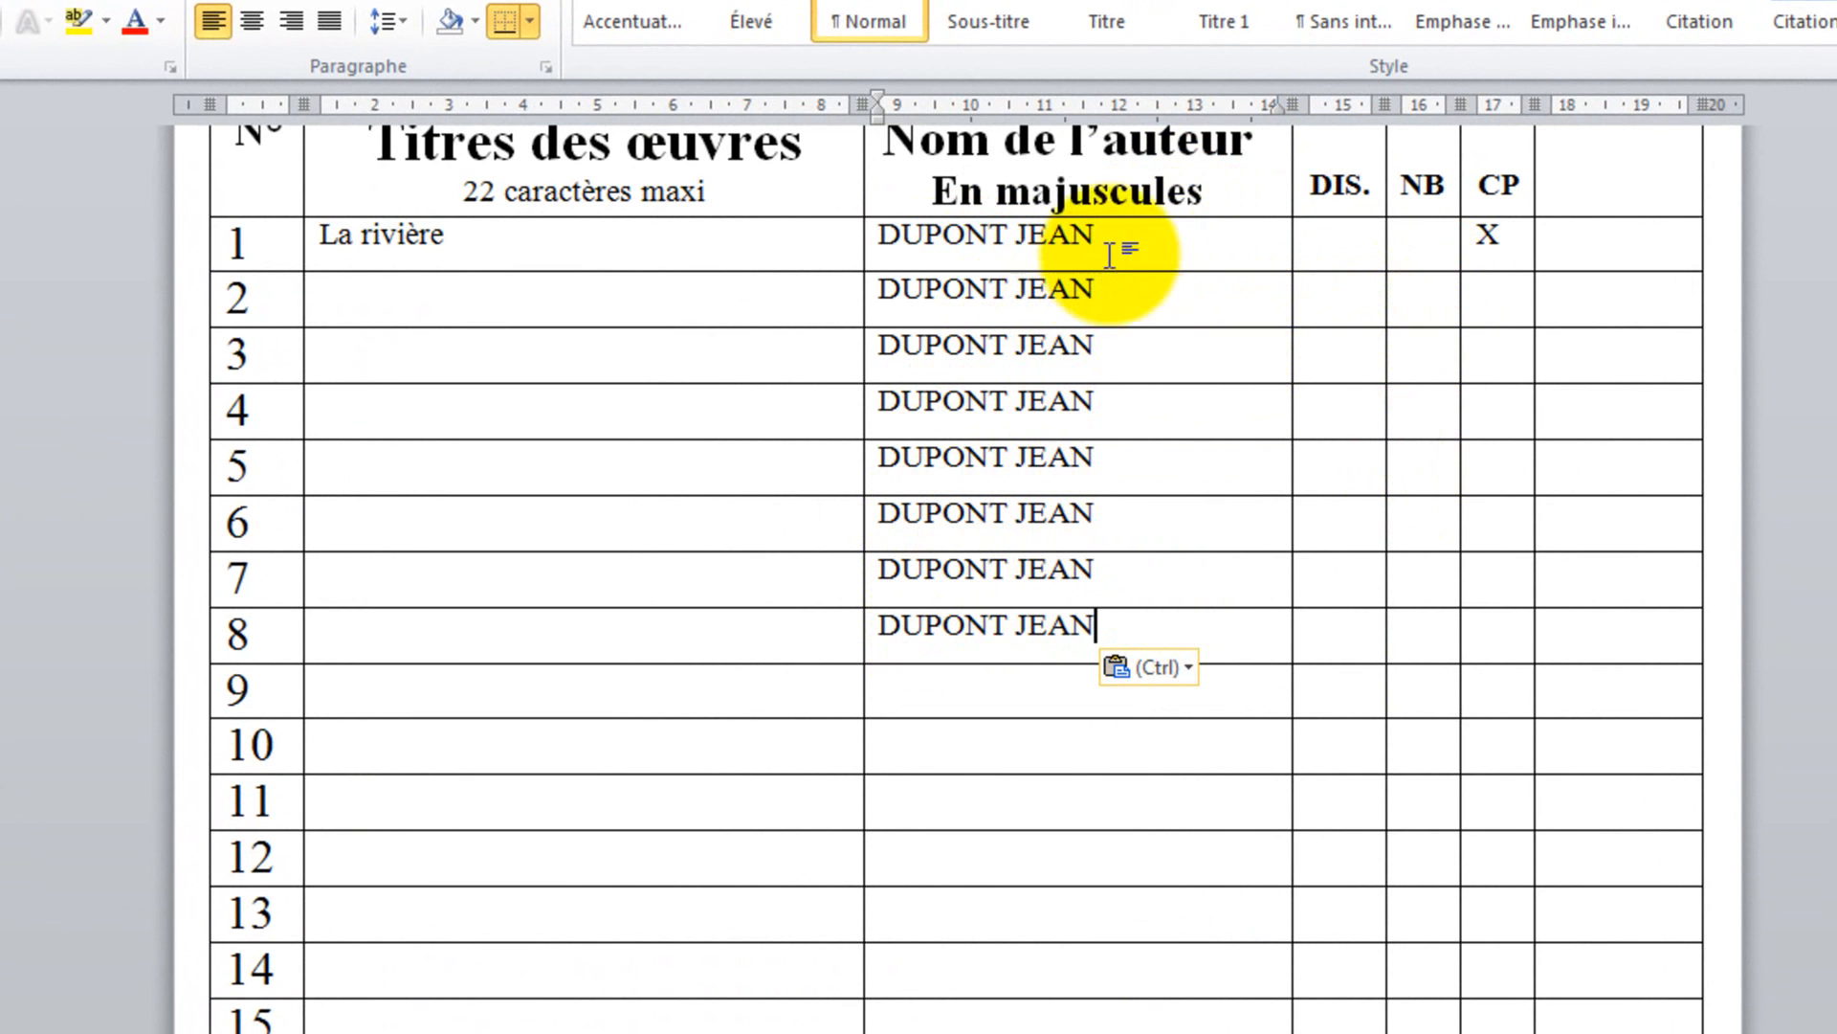
Step: Mark rows 2 to 4 as CP with an X
left_click(1495, 233)
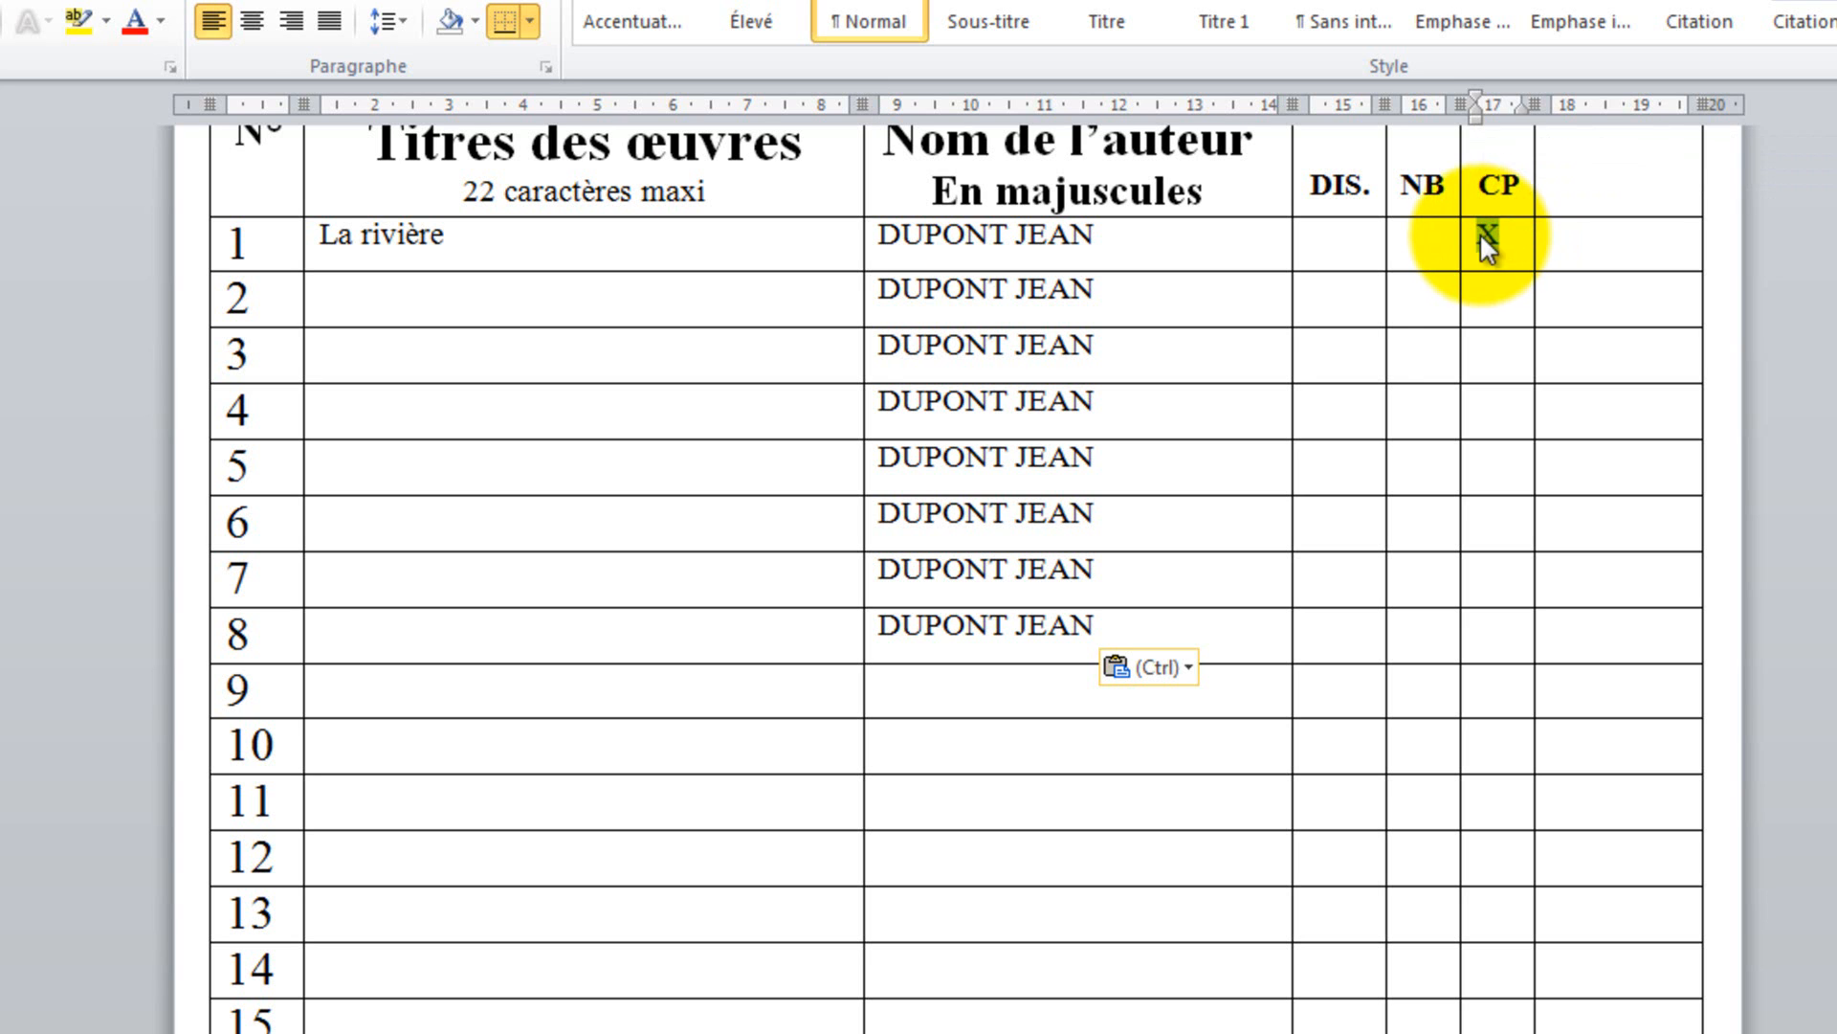
left_click(1496, 295)
key("ctrl+v")
left_click(1495, 346)
key("ctrl+v")
left_click(1495, 402)
key("ctrl+v")
Step: Mark rows 5 to 8 as NB with an X
left_click(1452, 469)
key("ctrl+v")
left_click(1410, 533)
key("ctrl+v")
left_click(1409, 572)
key("ctrl+v")
left_click(1415, 637)
key("ctrl+v")
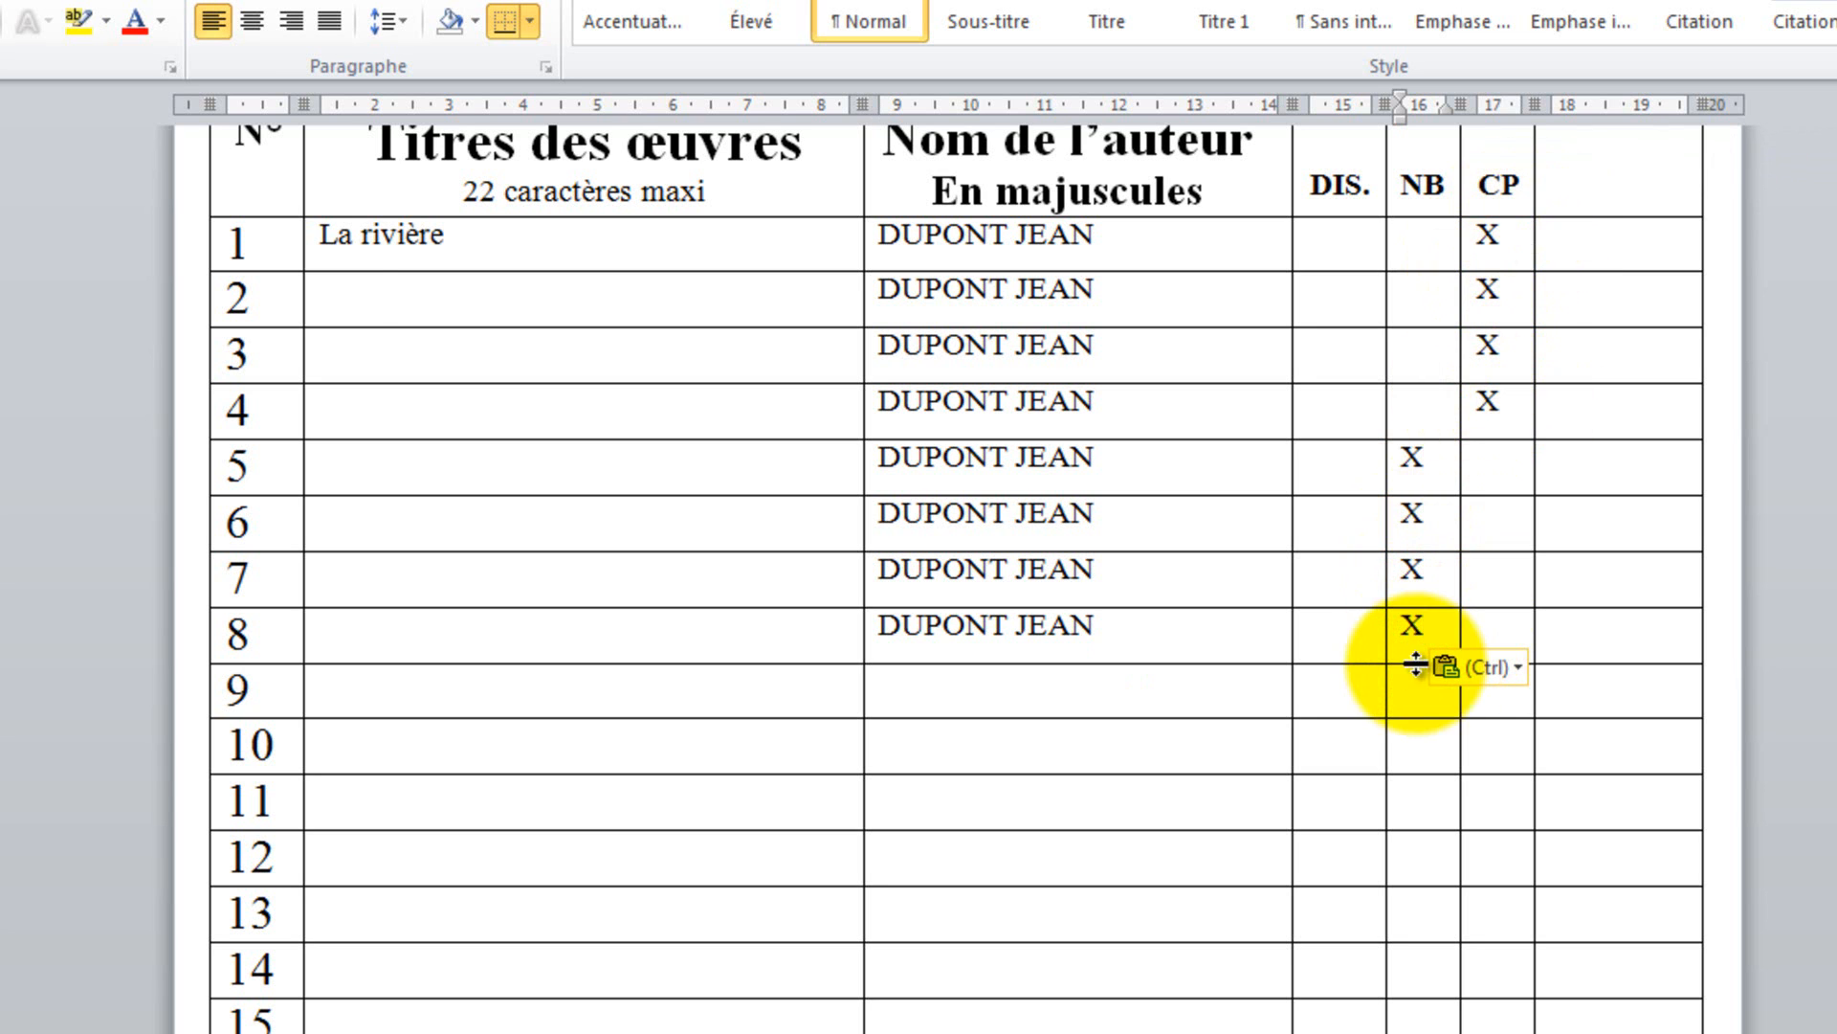
Step: Title row 2 'Titre 02' and copy 'Titre 0' into the title cells of rows 3 to 7
left_click(446, 313)
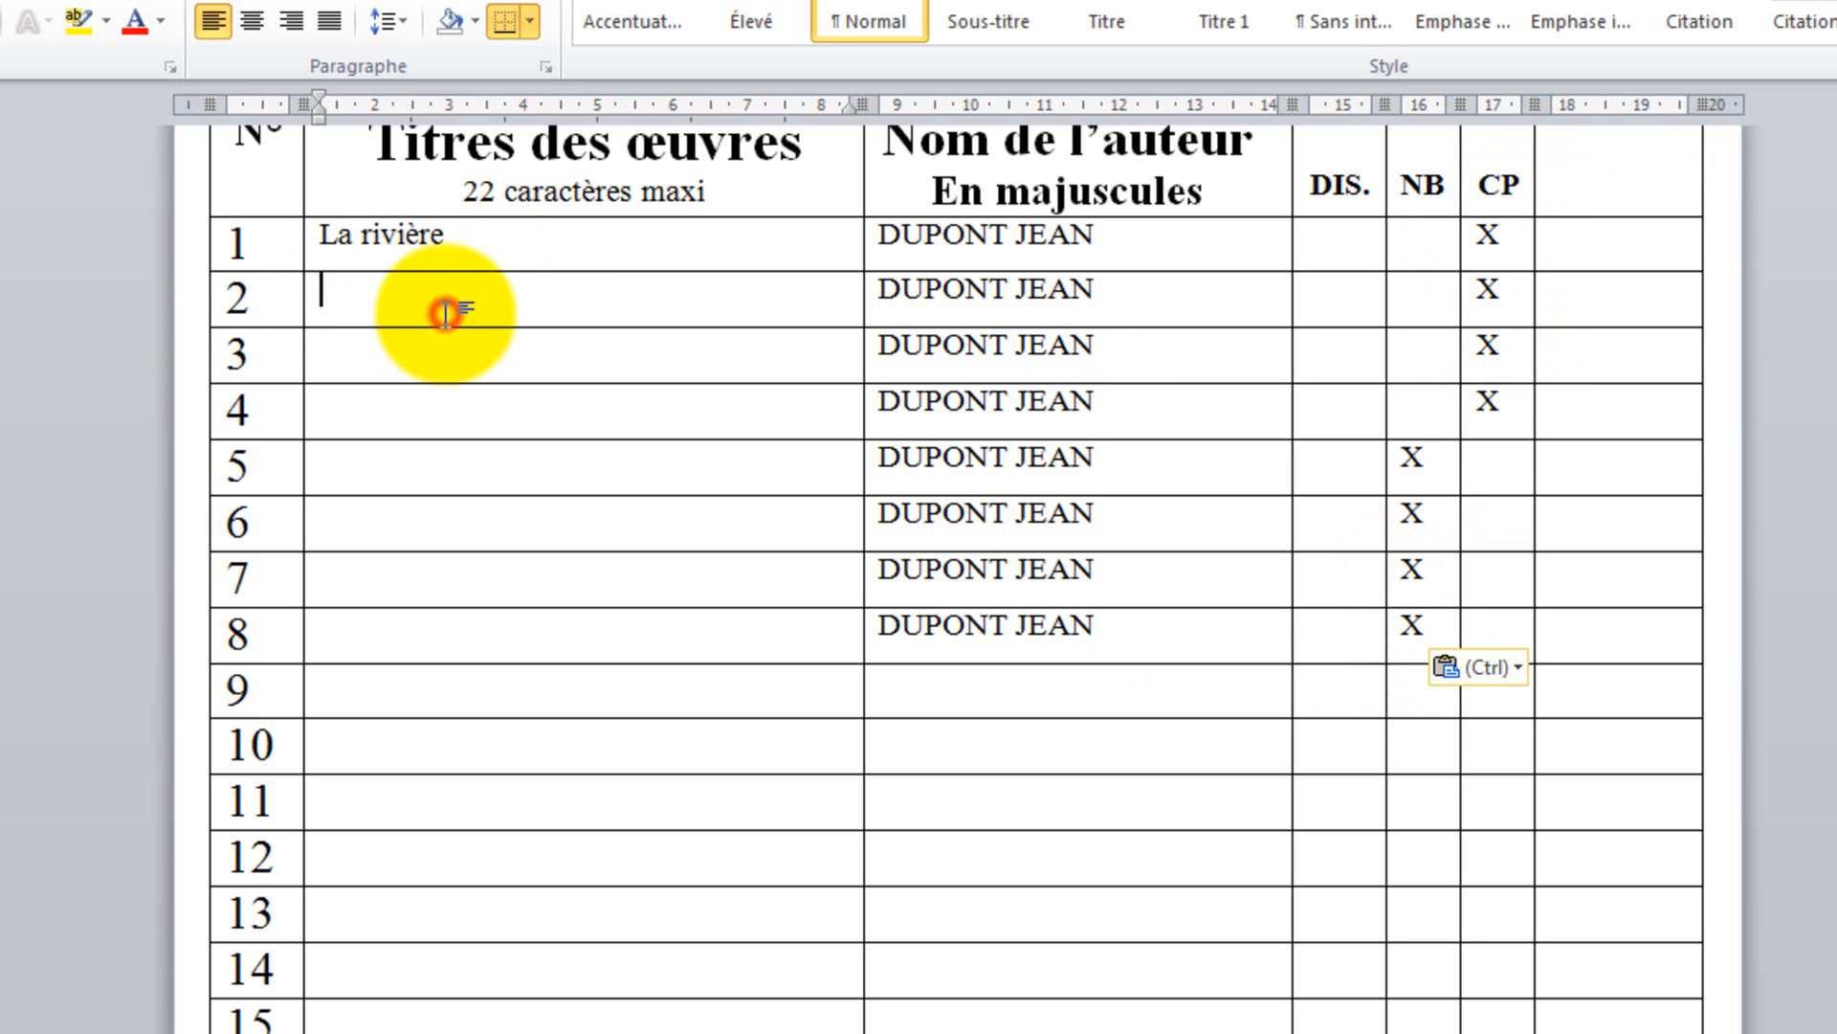
type("Titre")
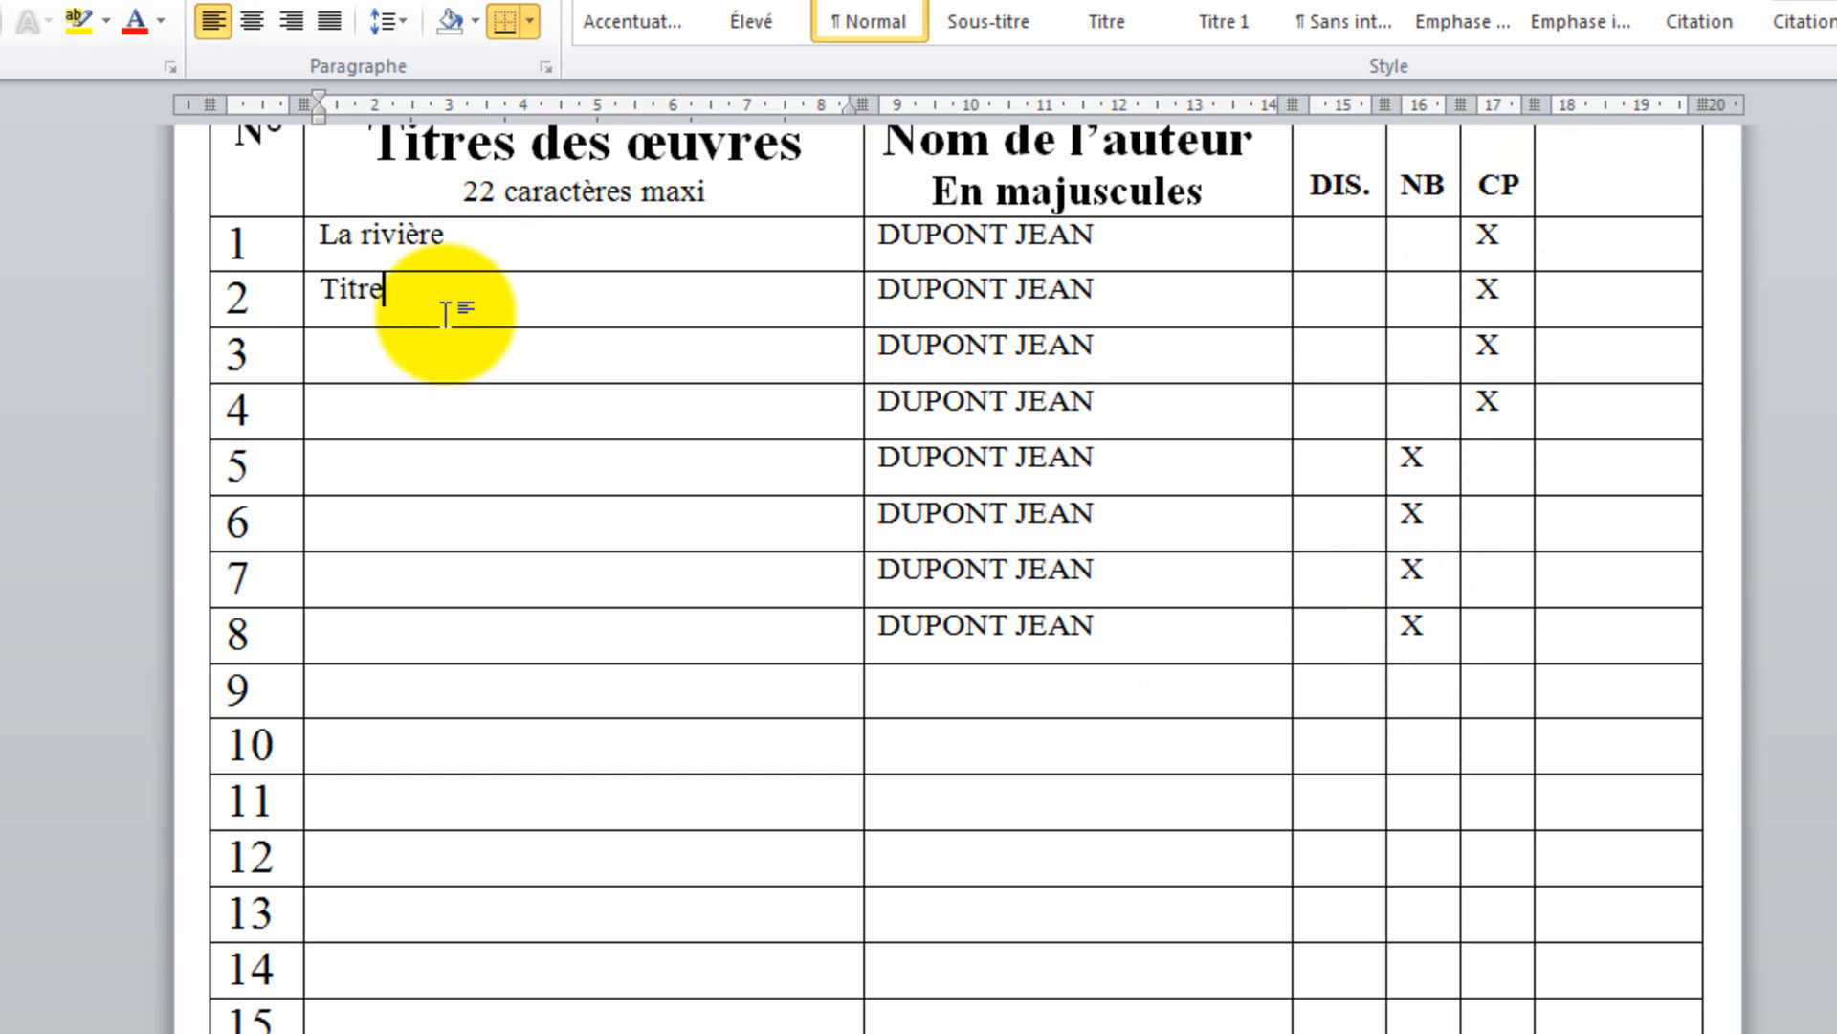
type(" 02")
key("Left")
key("shift+Left")
key("shift+Left")
key("shift+Left")
key("shift+Left")
key("shift+Left")
key("shift+Left")
key("shift+Left")
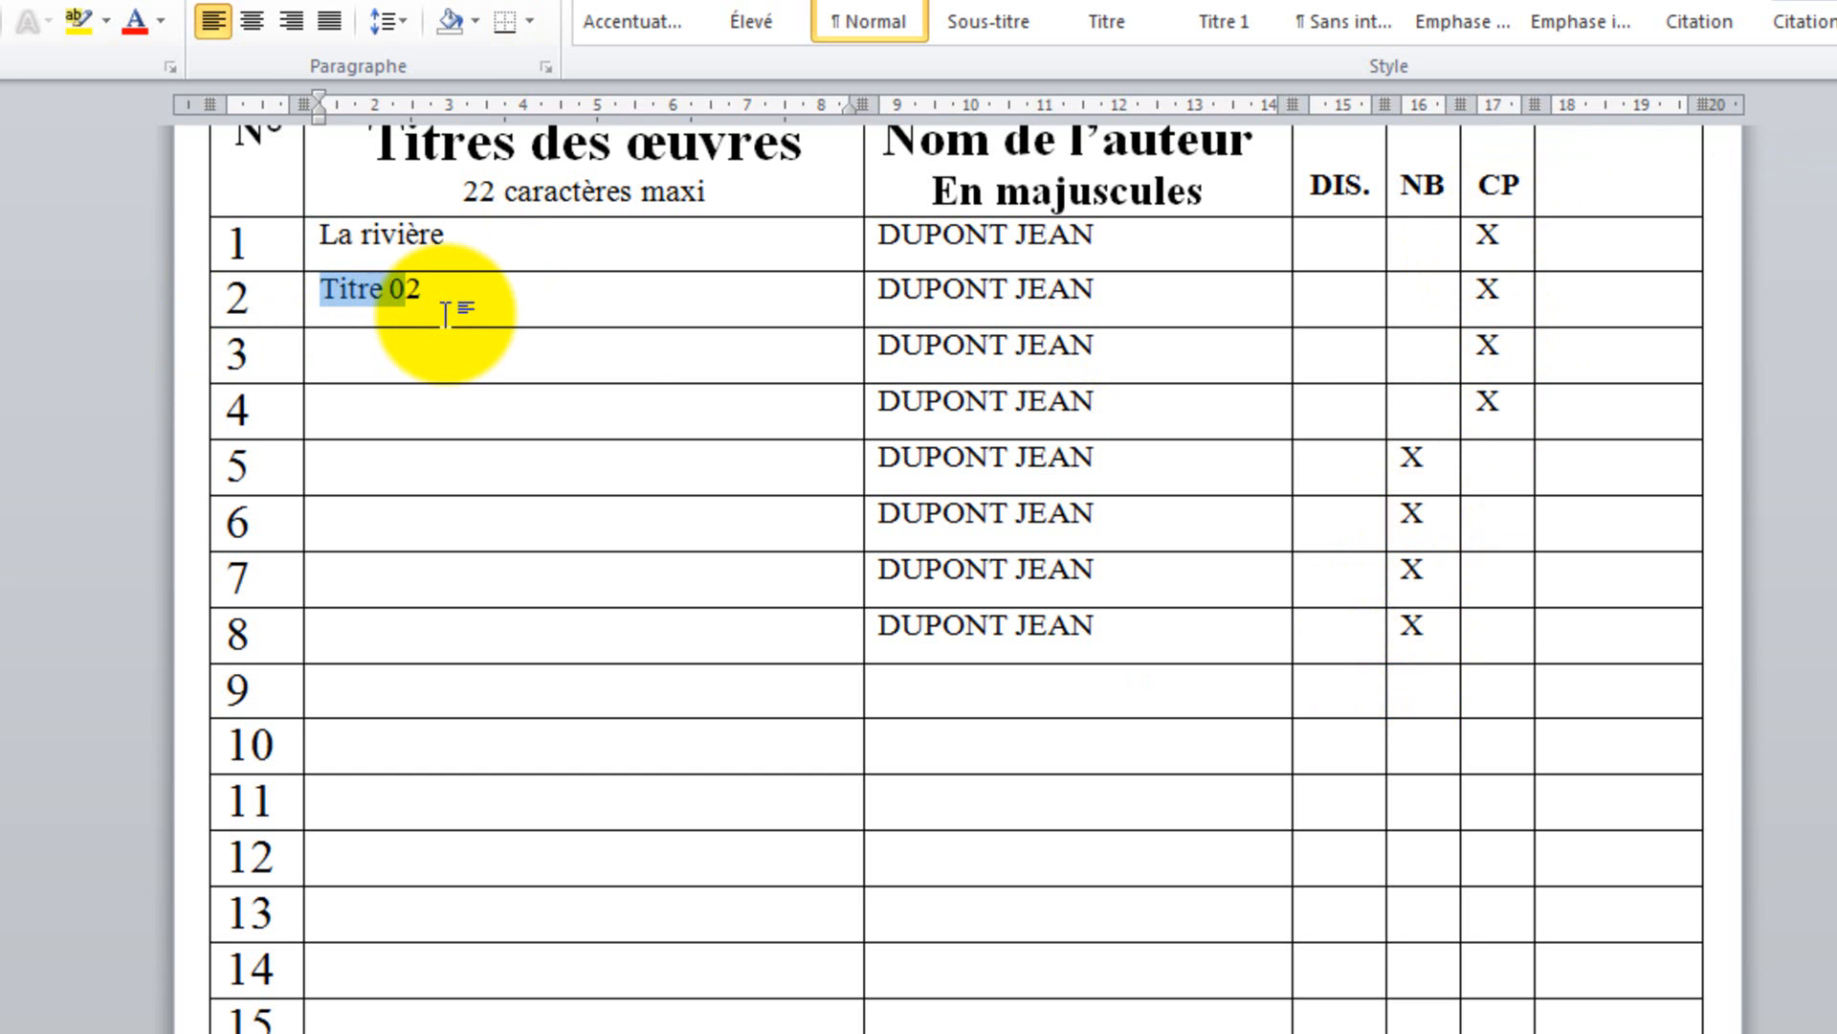
key("ctrl+c")
left_click(402, 359)
key("ctrl+v")
left_click(367, 404)
key("ctrl+v")
left_click(359, 464)
key("ctrl+v")
left_click(328, 513)
key("ctrl+v")
left_click(335, 579)
key("ctrl+v")
Step: Complete the titles 'Titre 07' and 'Titre 08' in rows 7 and 8
left_click(432, 340)
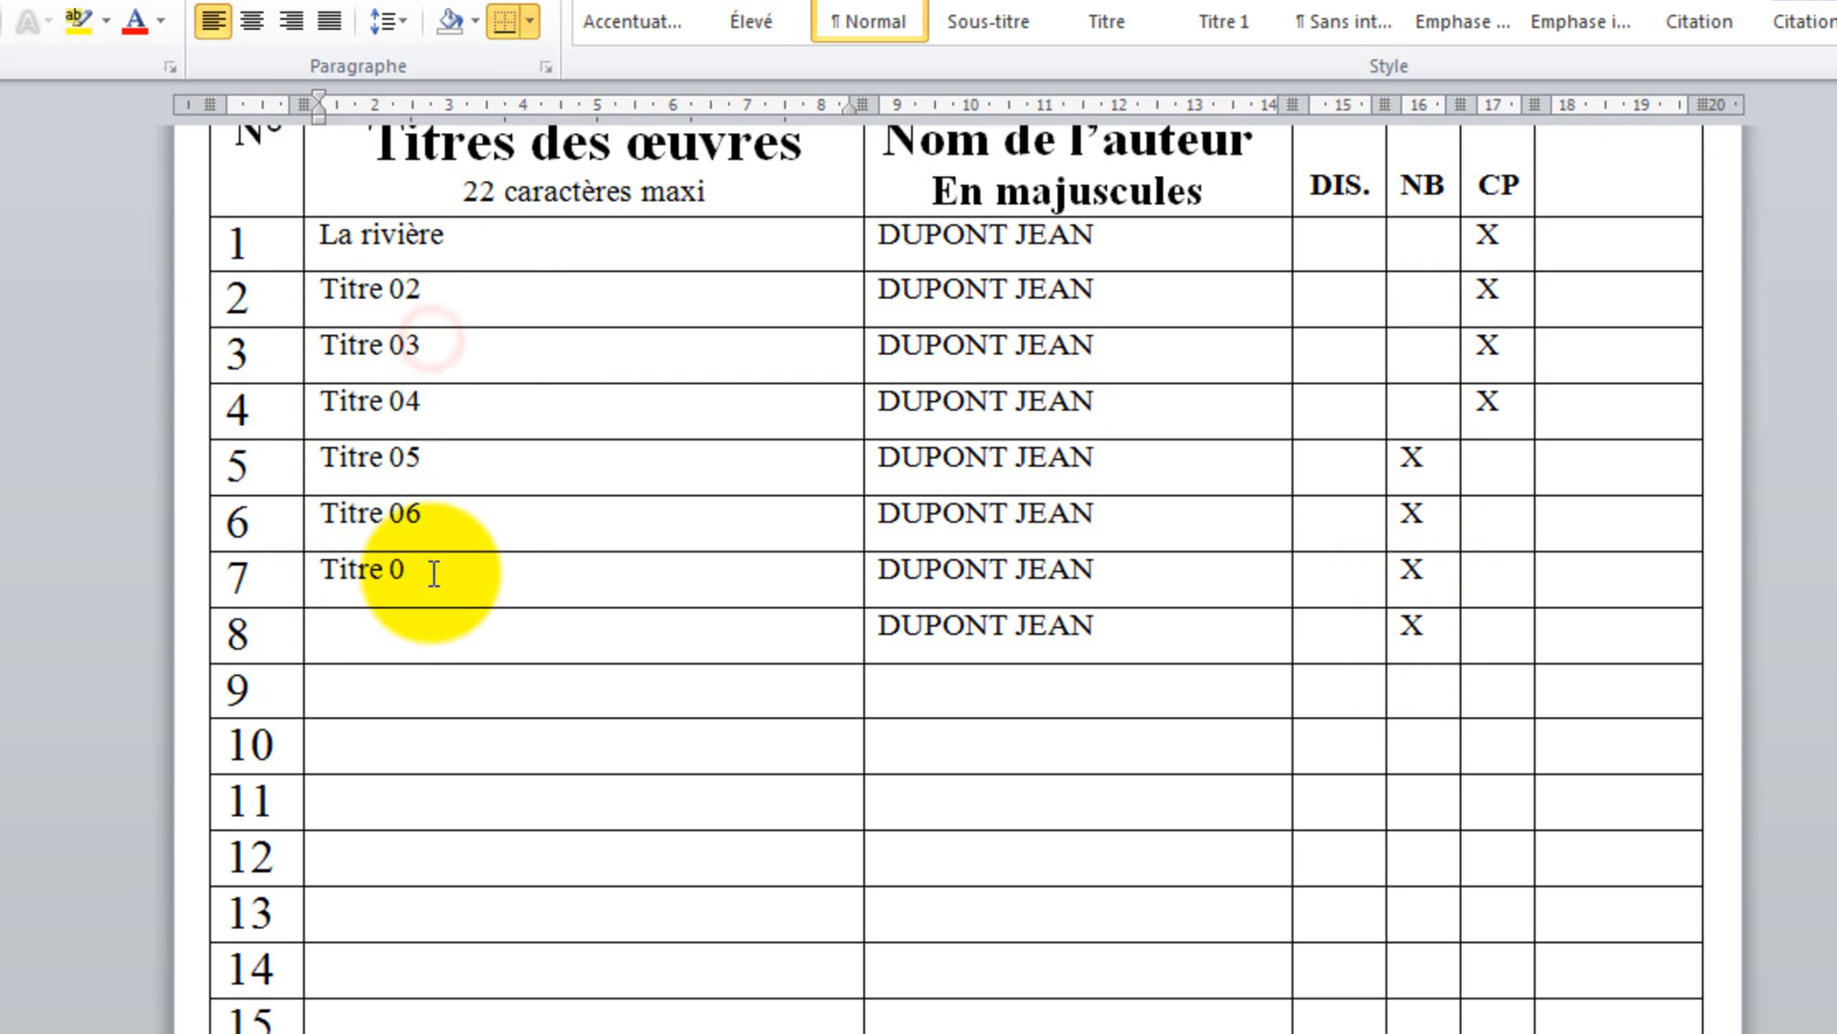
left_click(432, 578)
type("7")
left_click(366, 654)
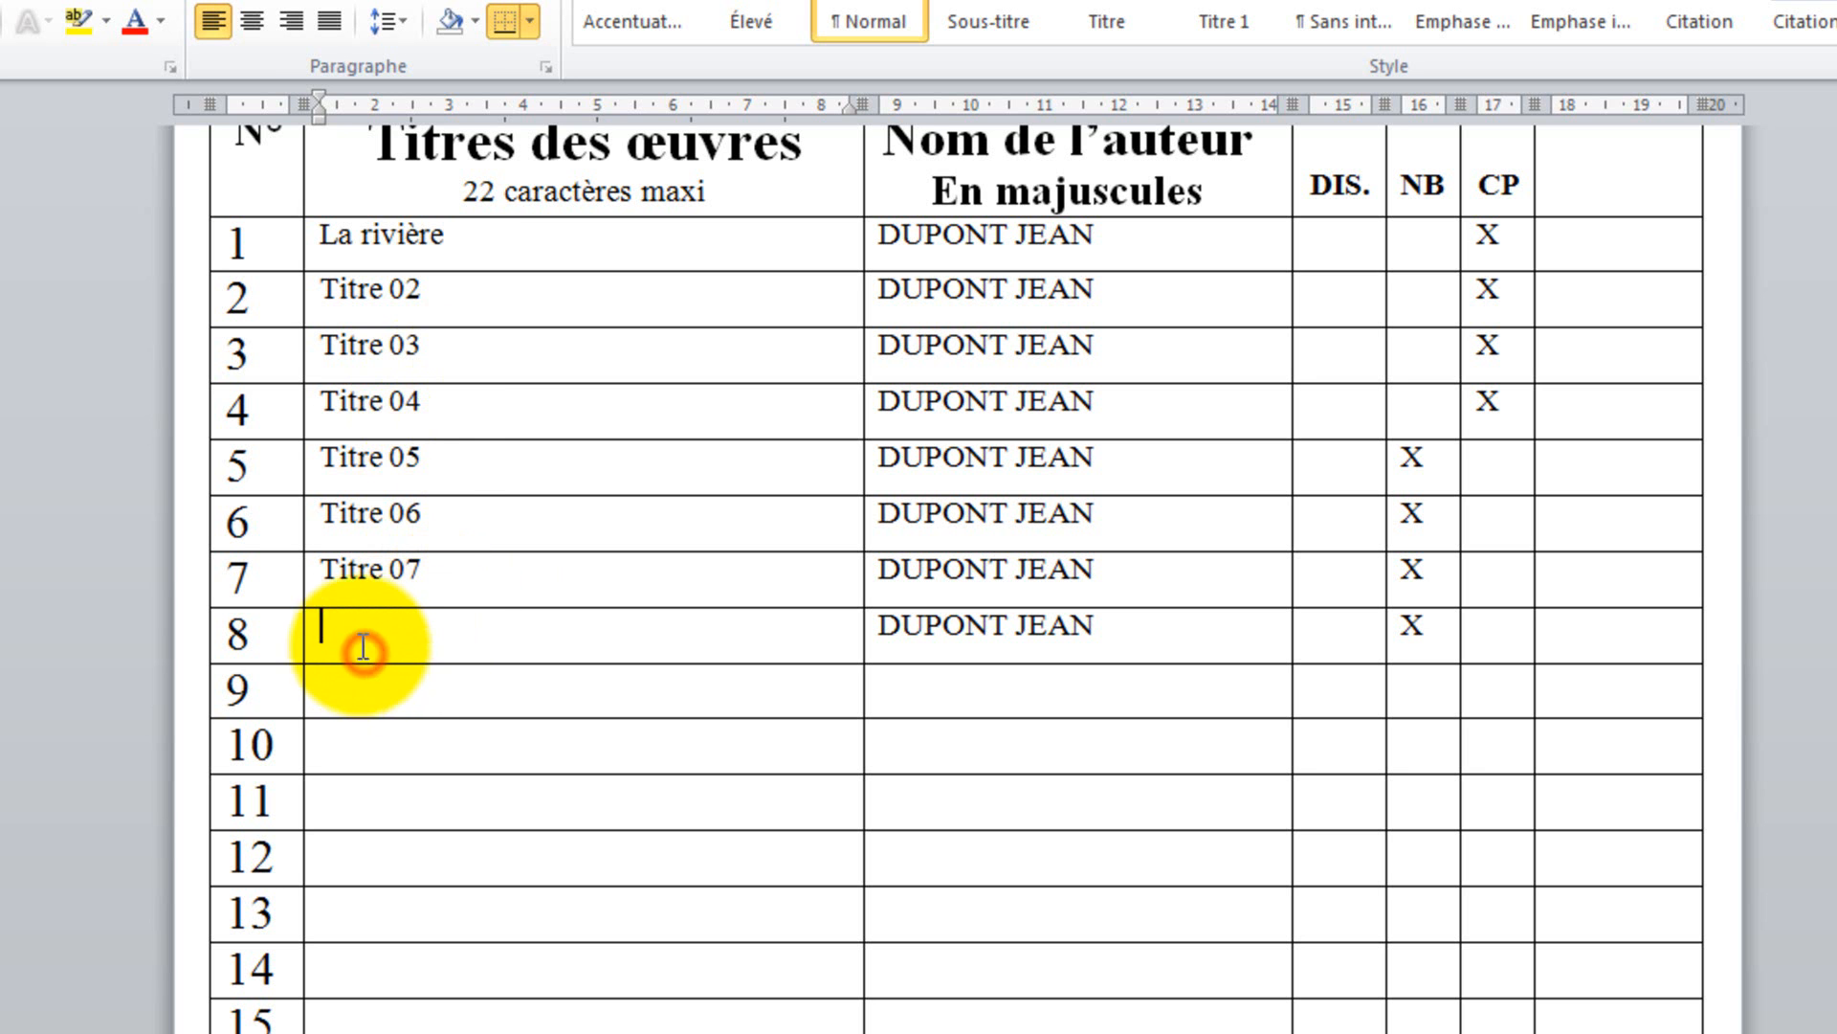
key("ctrl+v")
type("8")
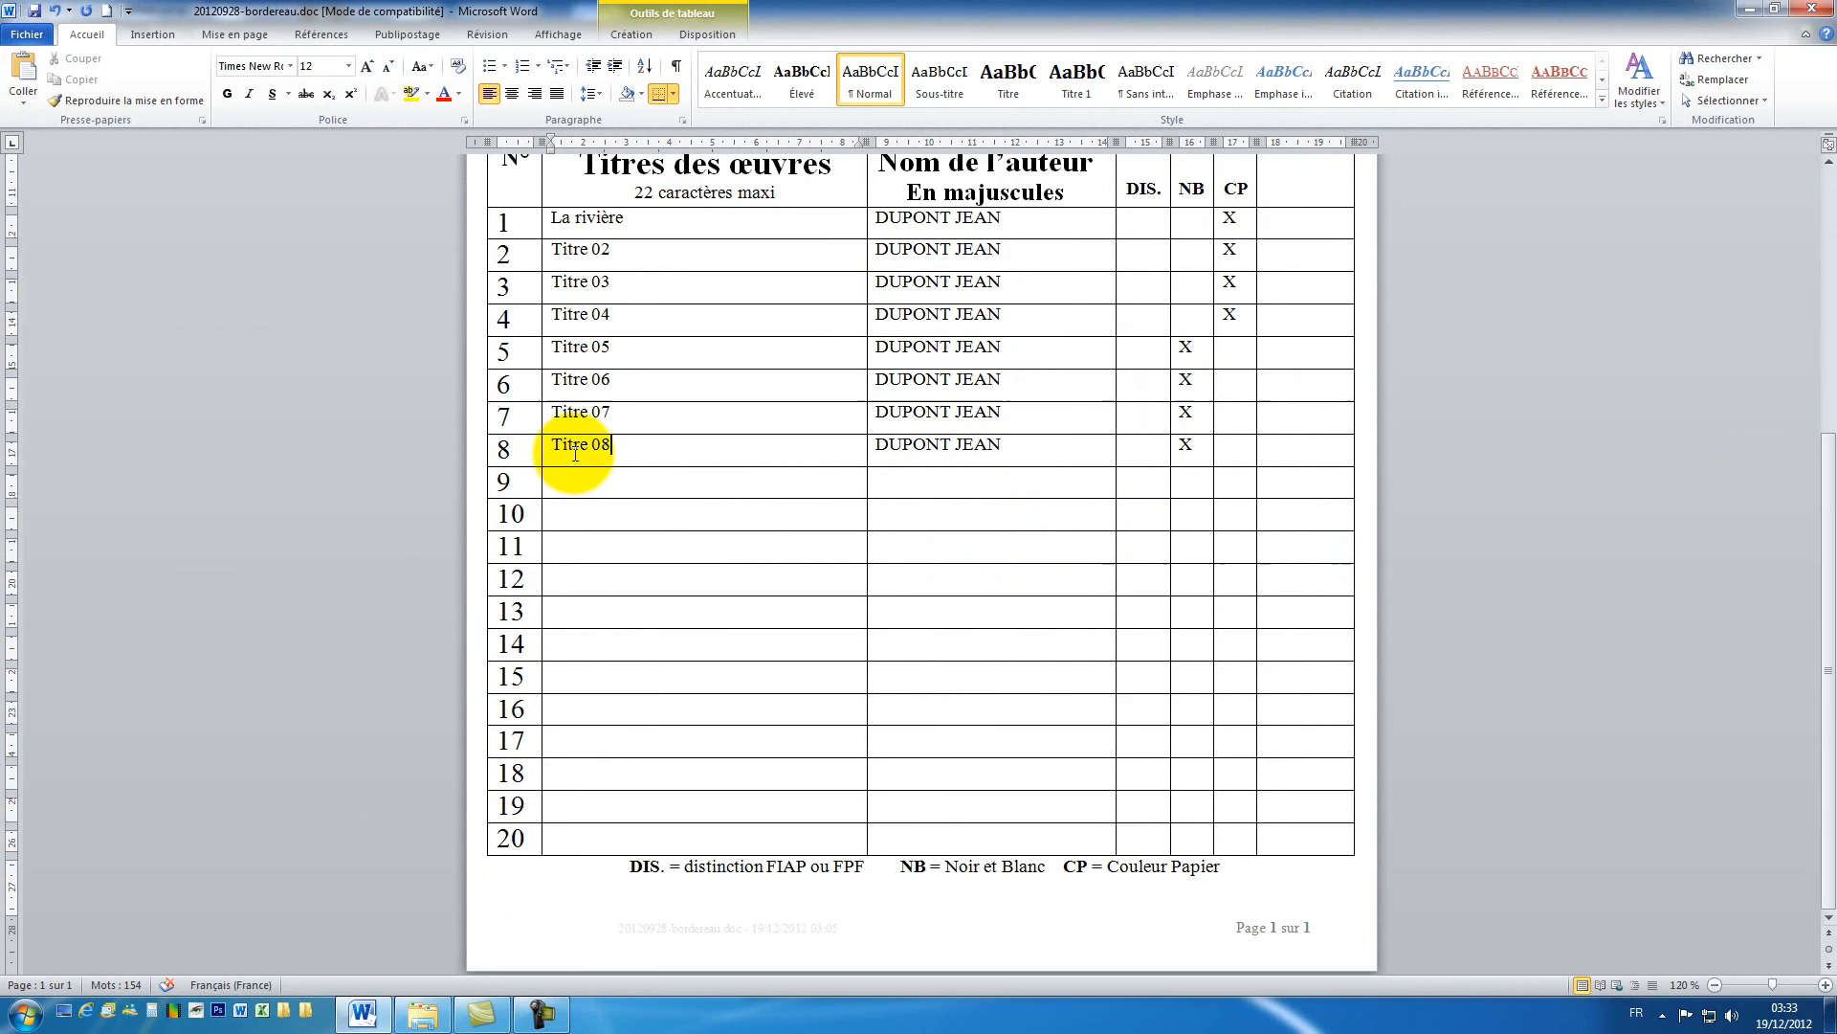
scroll(365, 653, "up", 3)
scroll(578, 463, "up", 6)
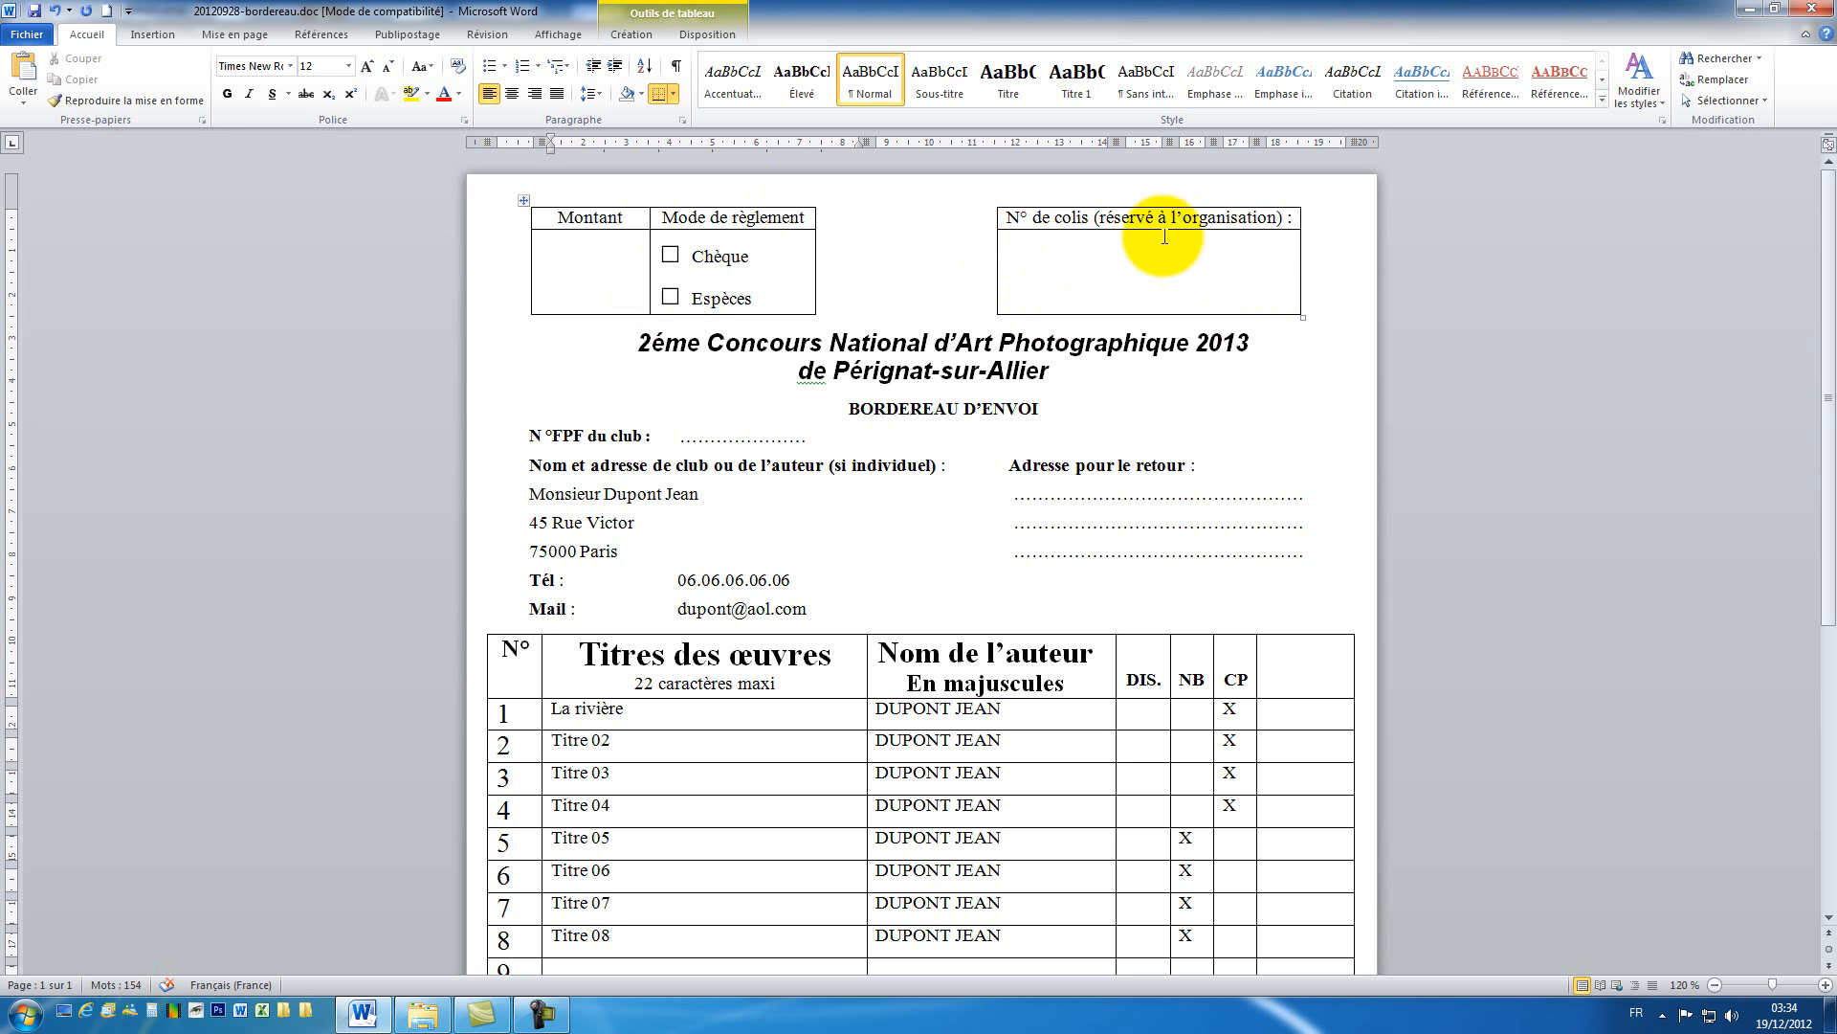
scroll(1309, 904, "down", 1)
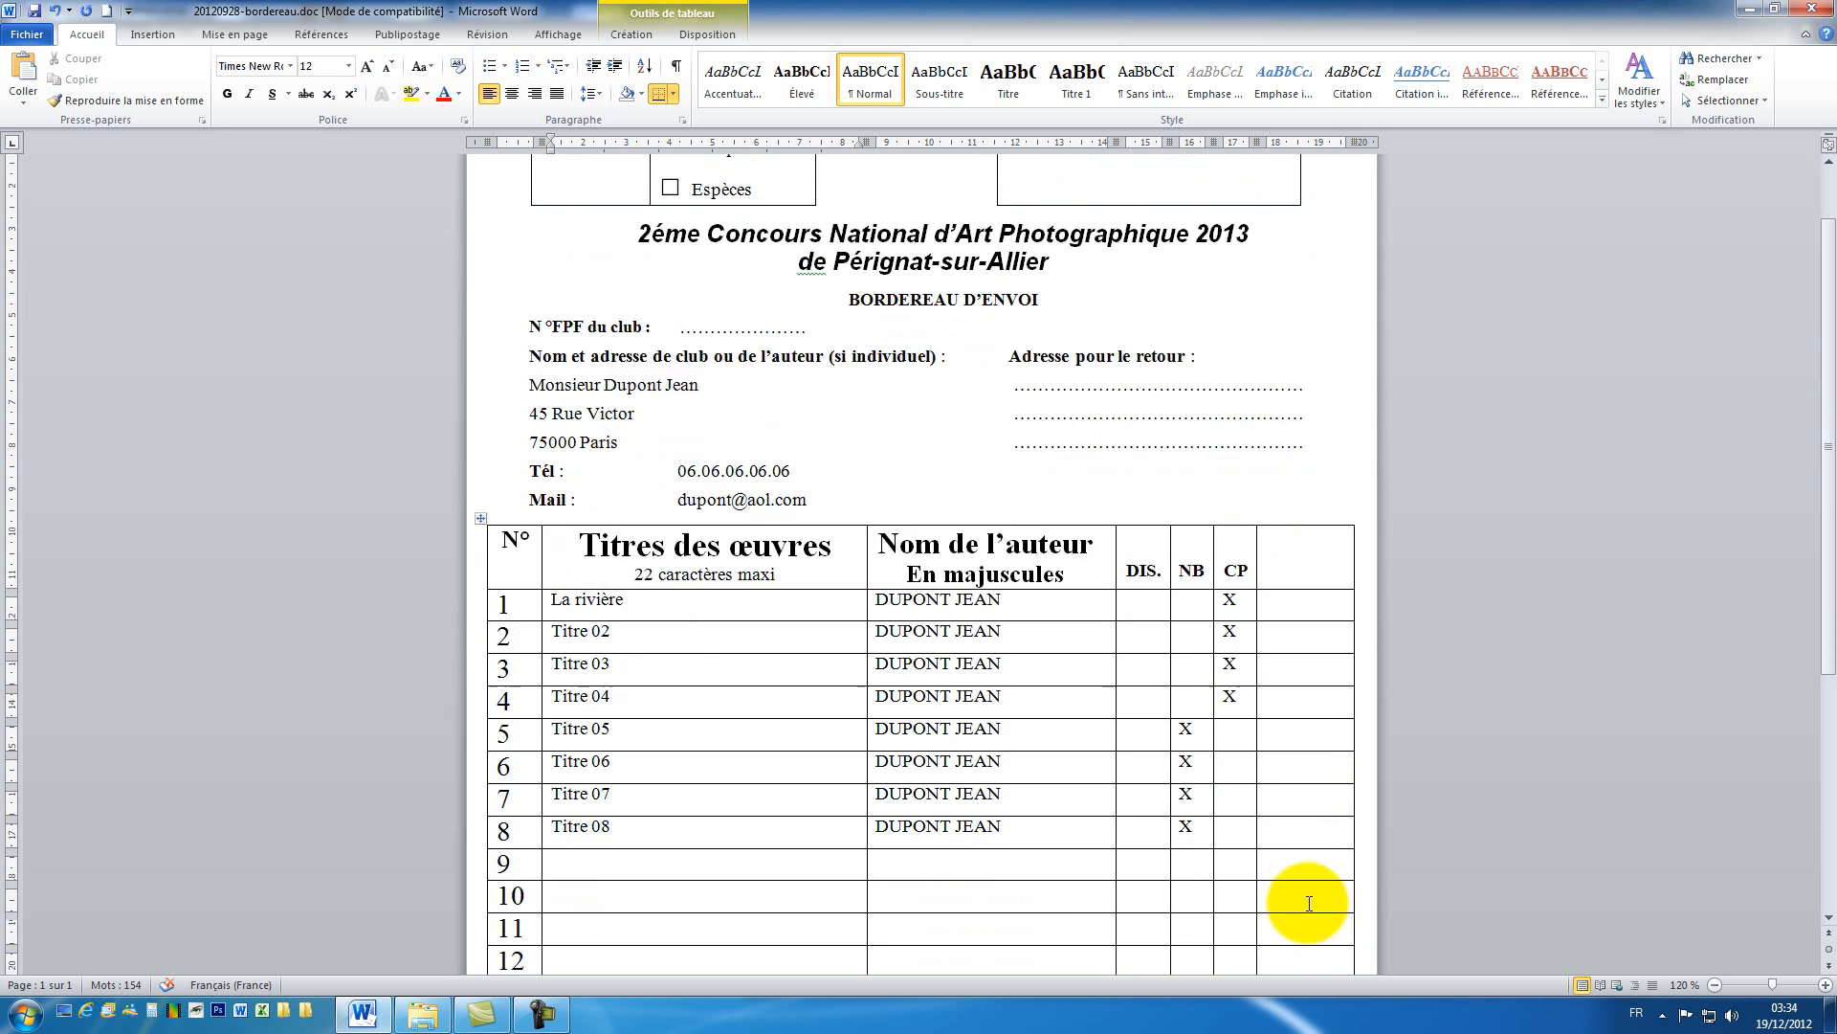
scroll(1309, 904, "down", 8)
scroll(1304, 893, "up", 5)
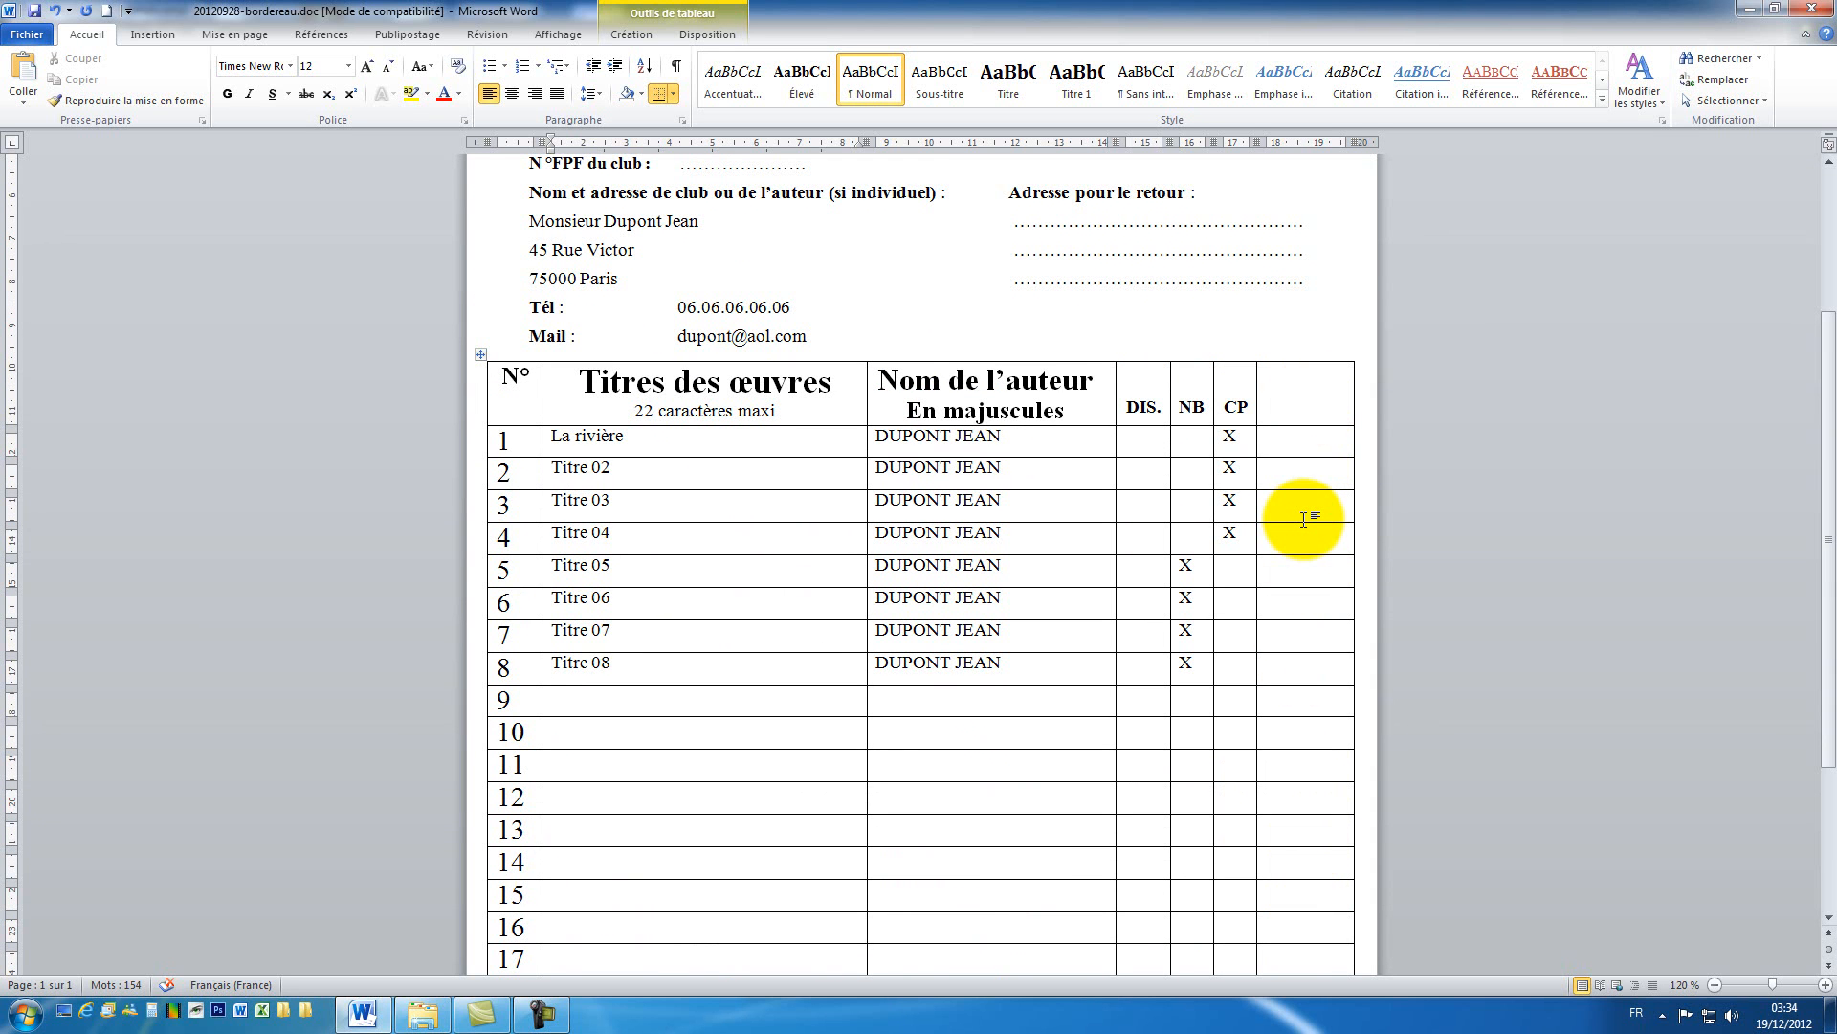
scroll(759, 320, "down", 4)
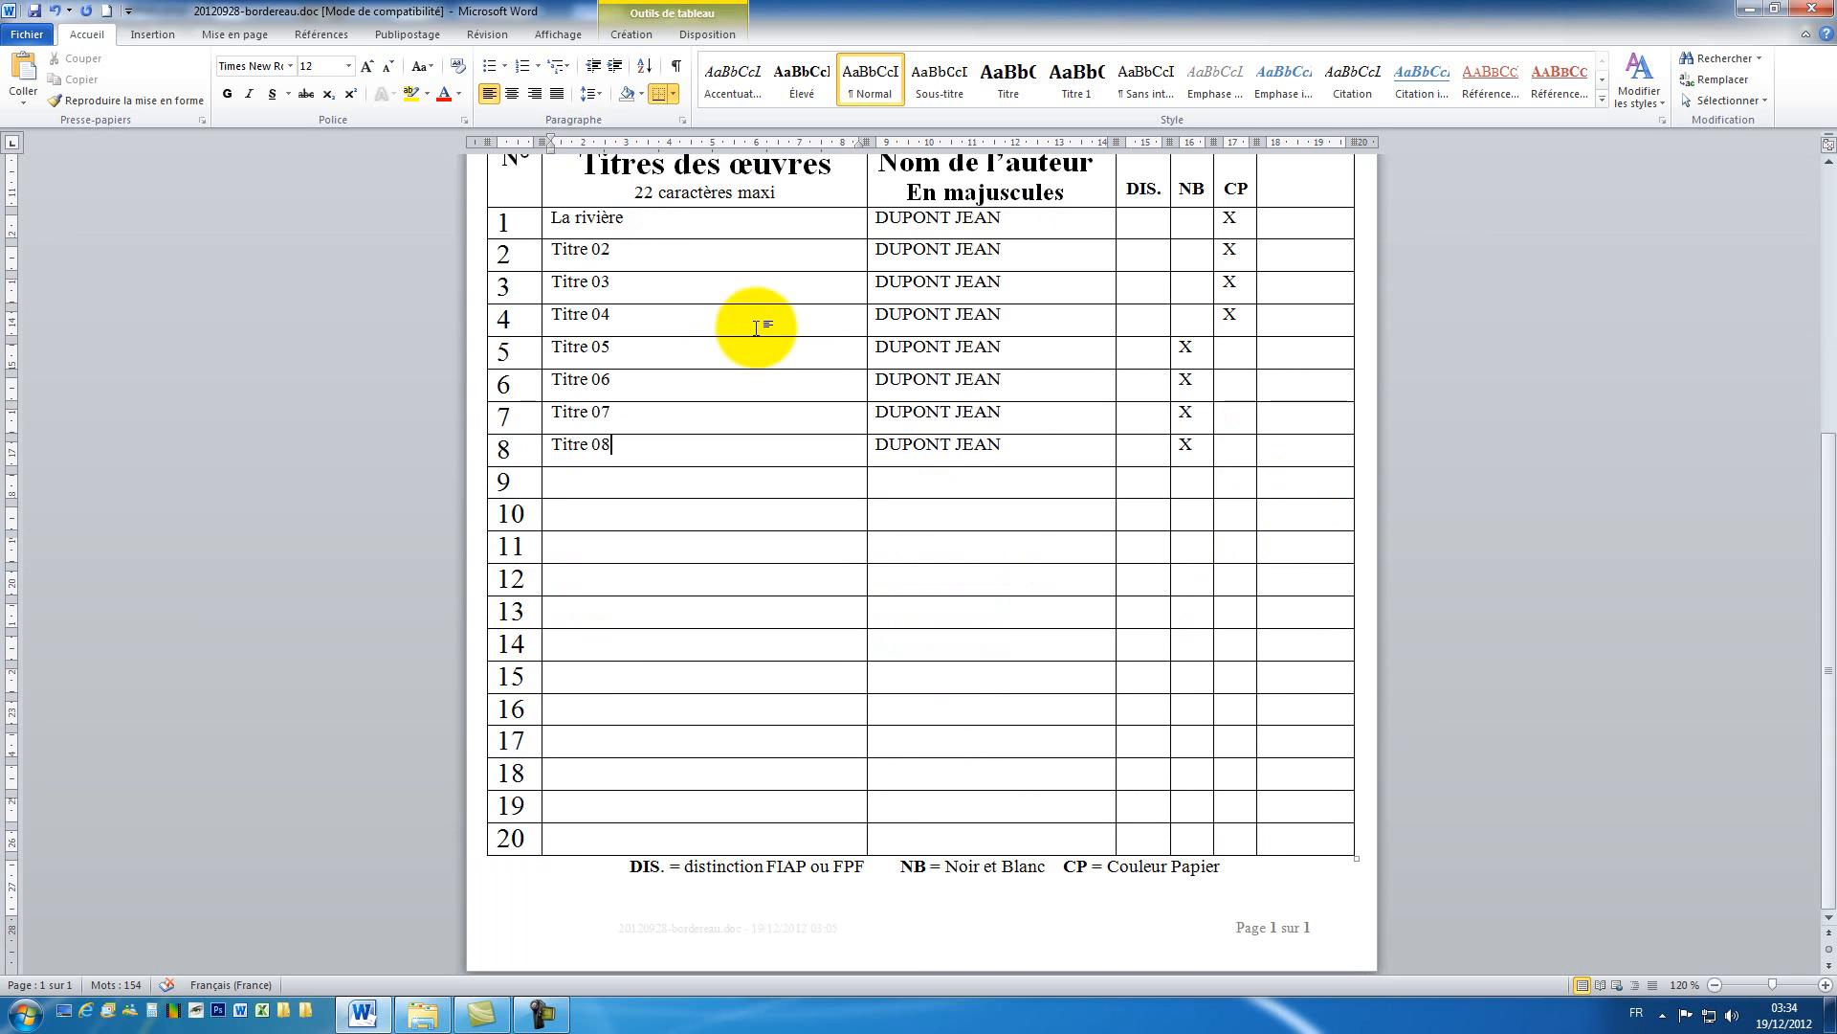
scroll(804, 357, "up", 7)
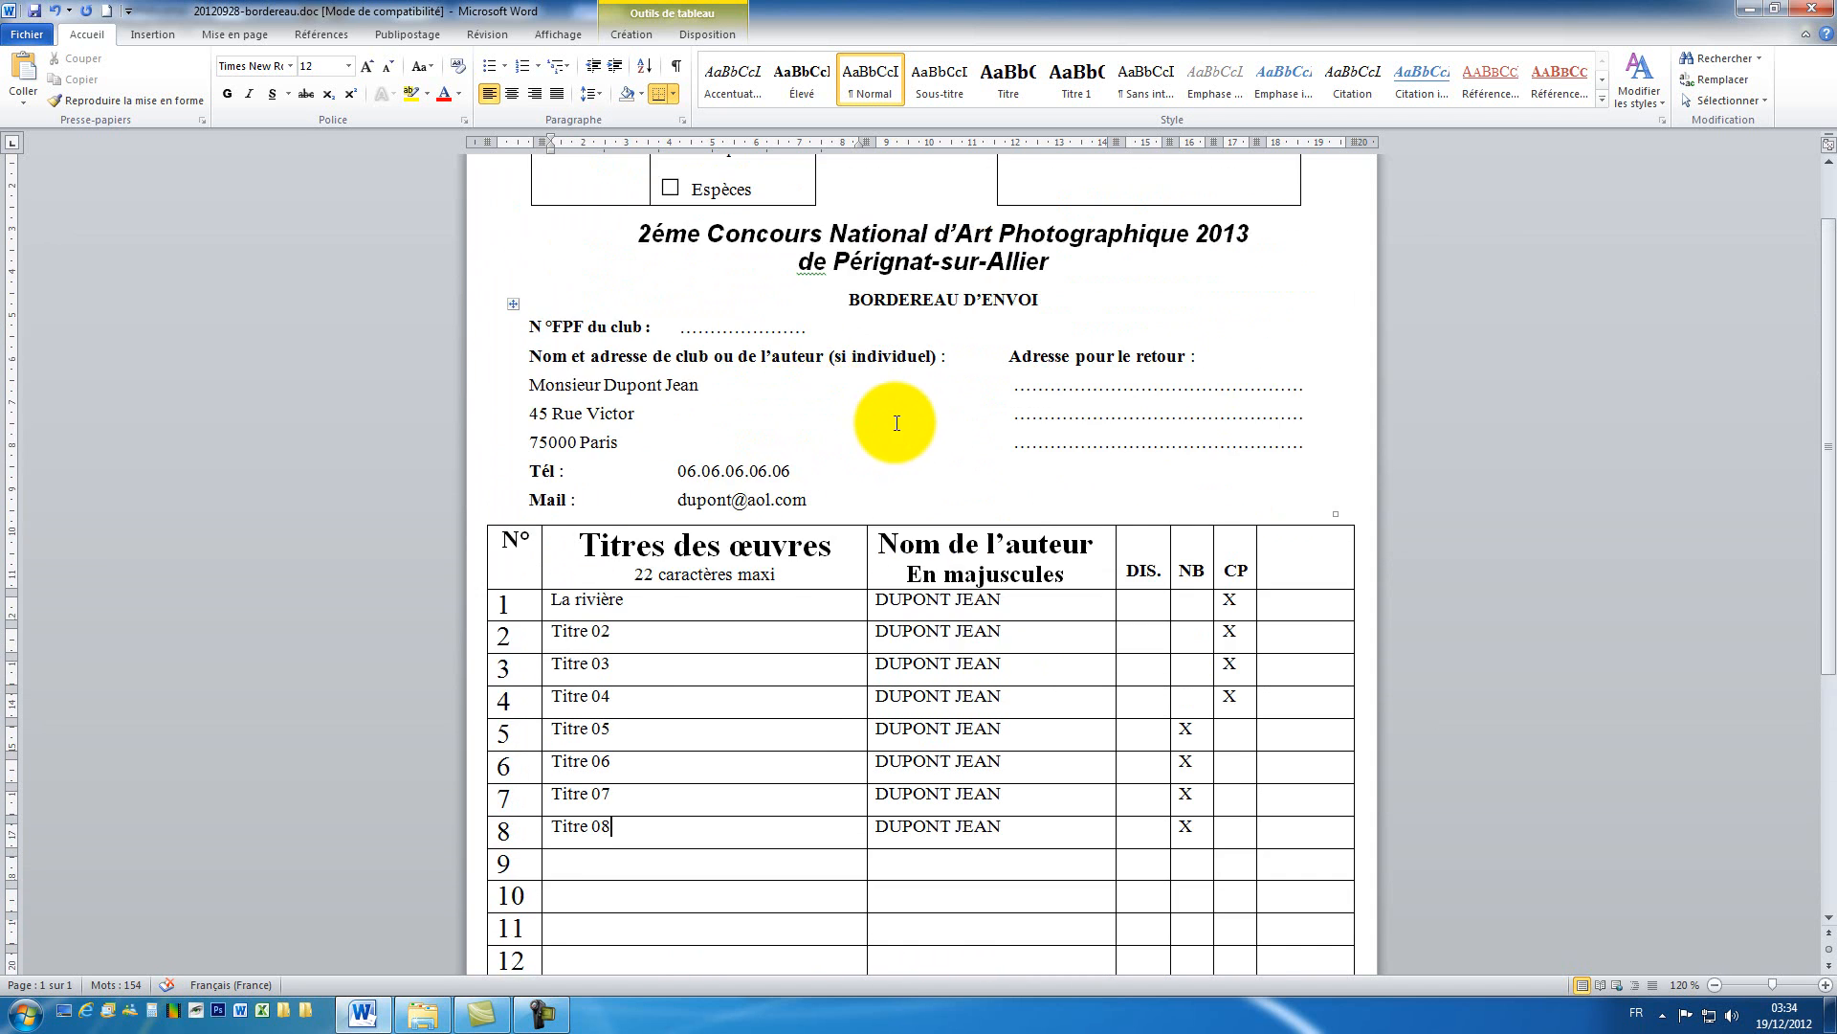
scroll(870, 415, "up", 2)
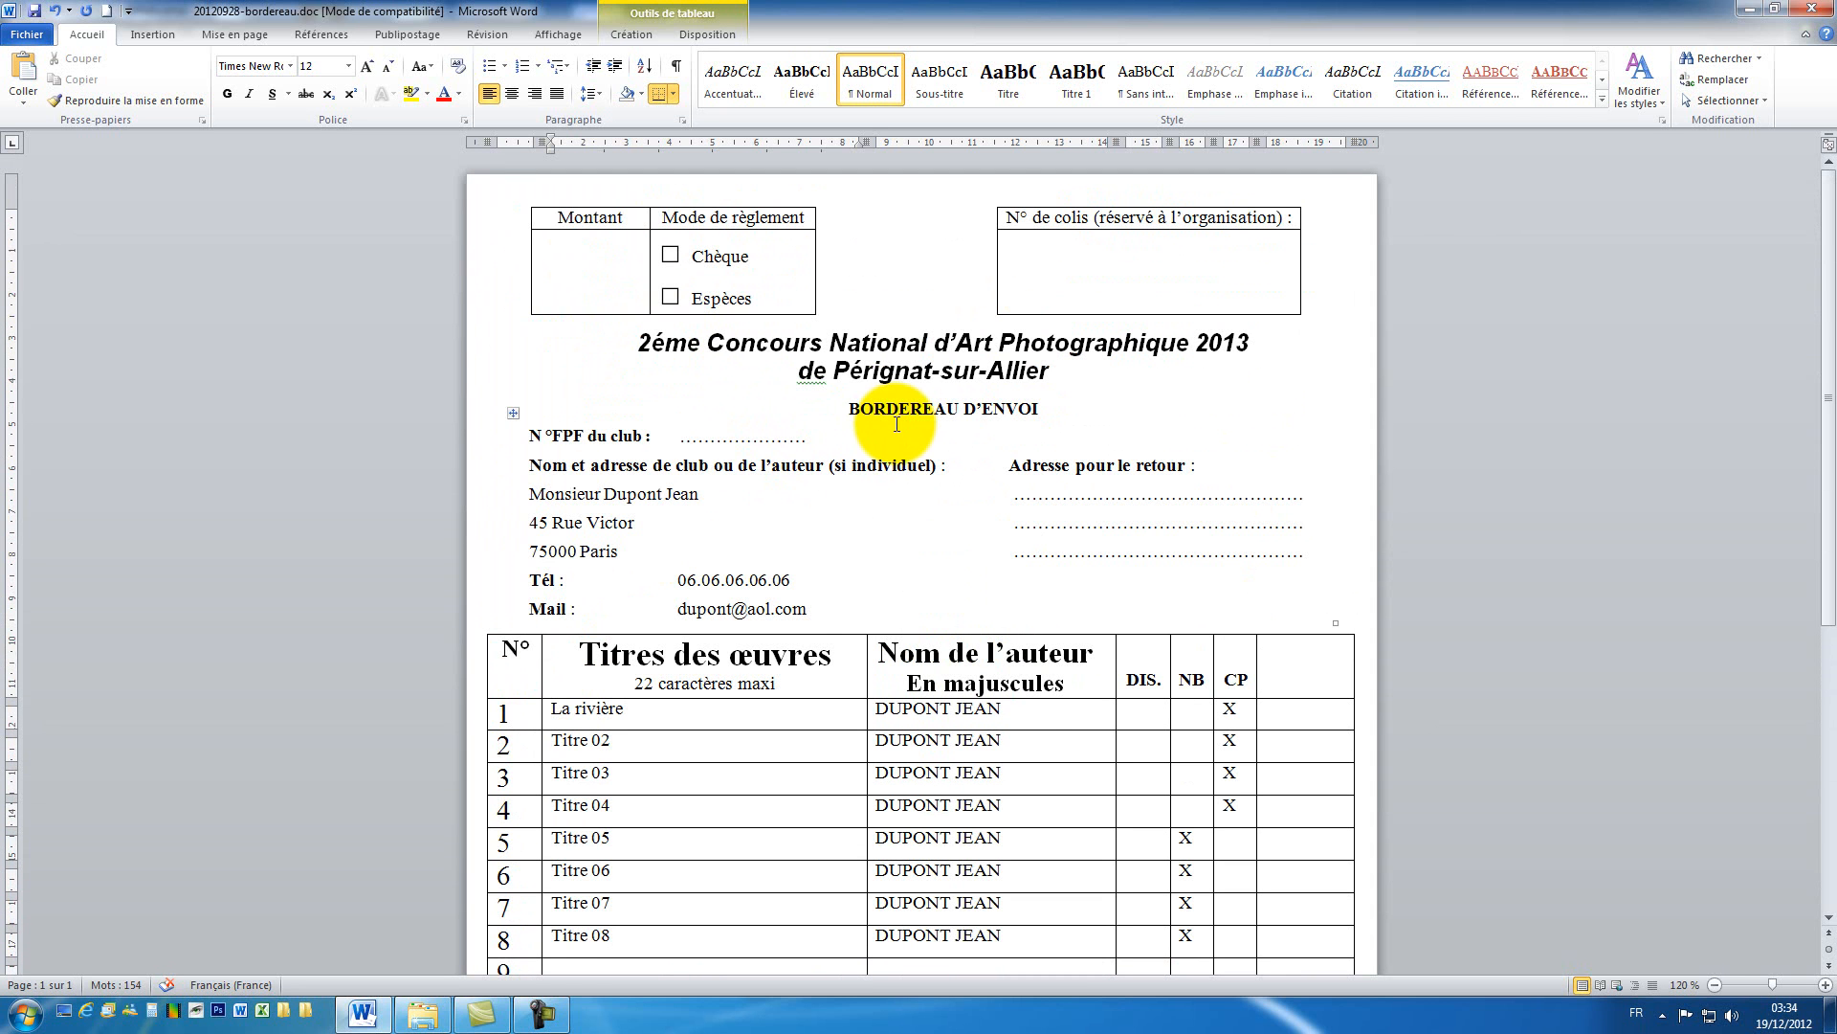